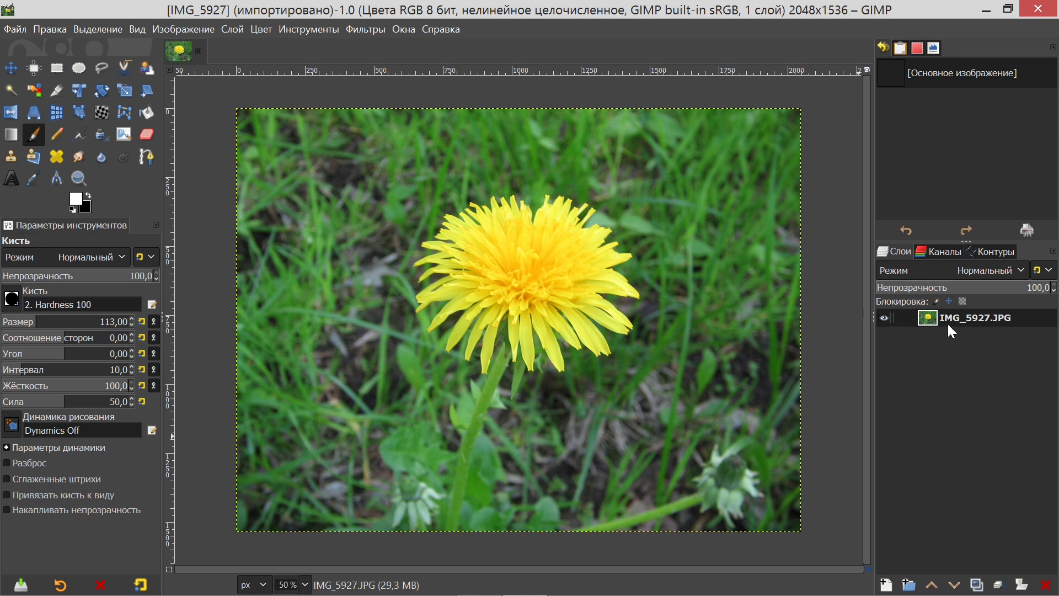
Add an alpha channel to the dandelion photo layer
right_click(994, 318)
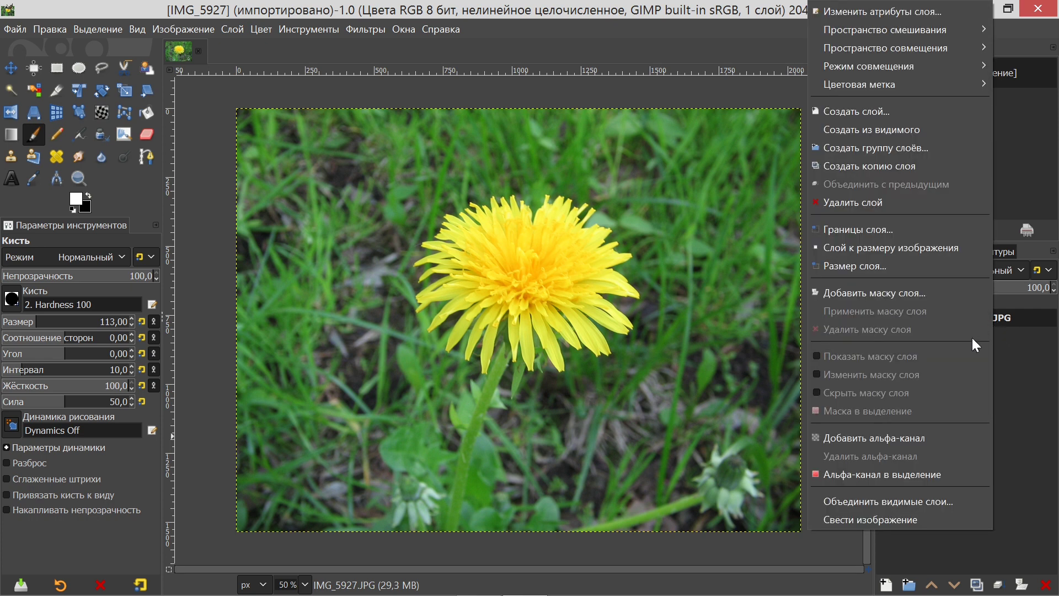
left_click(909, 439)
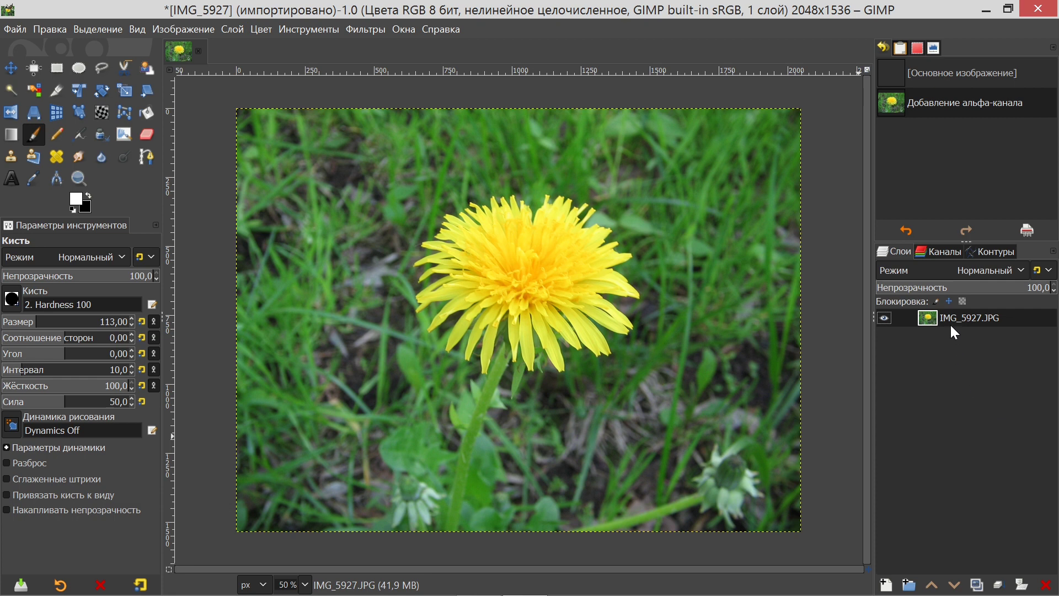
left_click(949, 253)
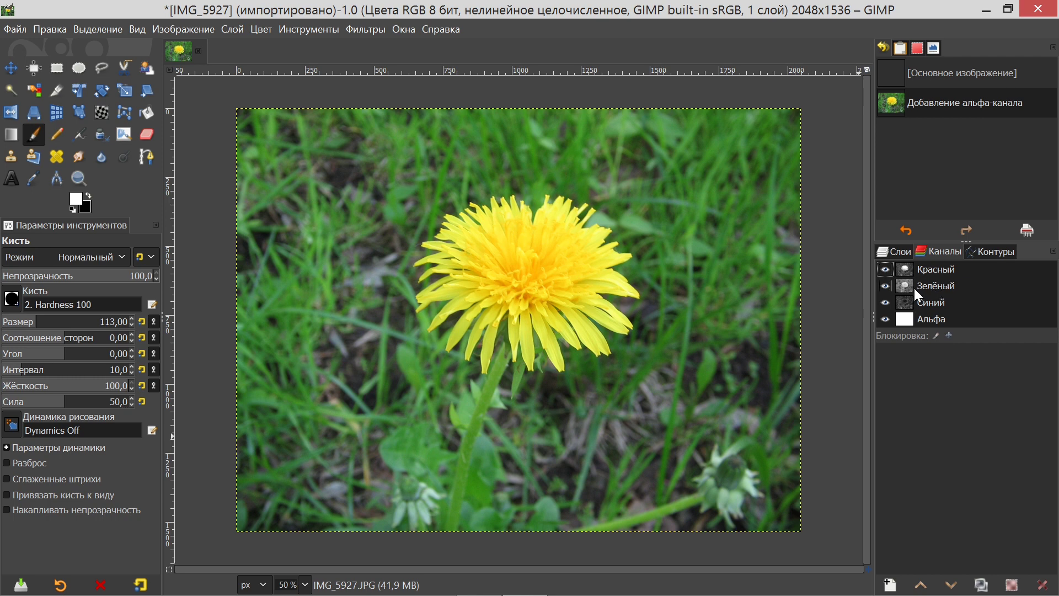
View the red, green and blue channels one at a time, then make all visible again
left_click(886, 270)
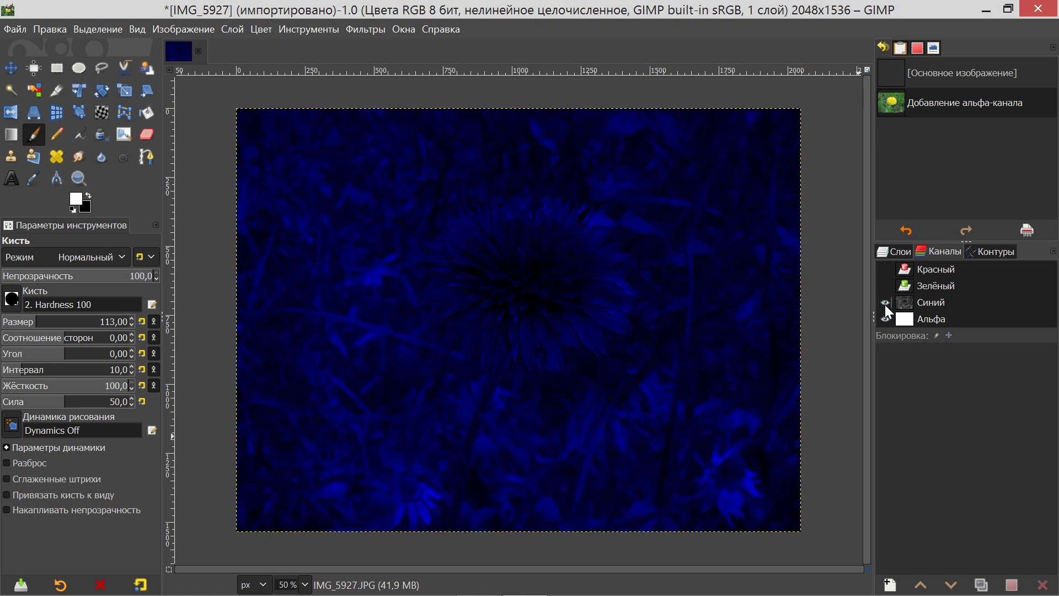
left_click(885, 303)
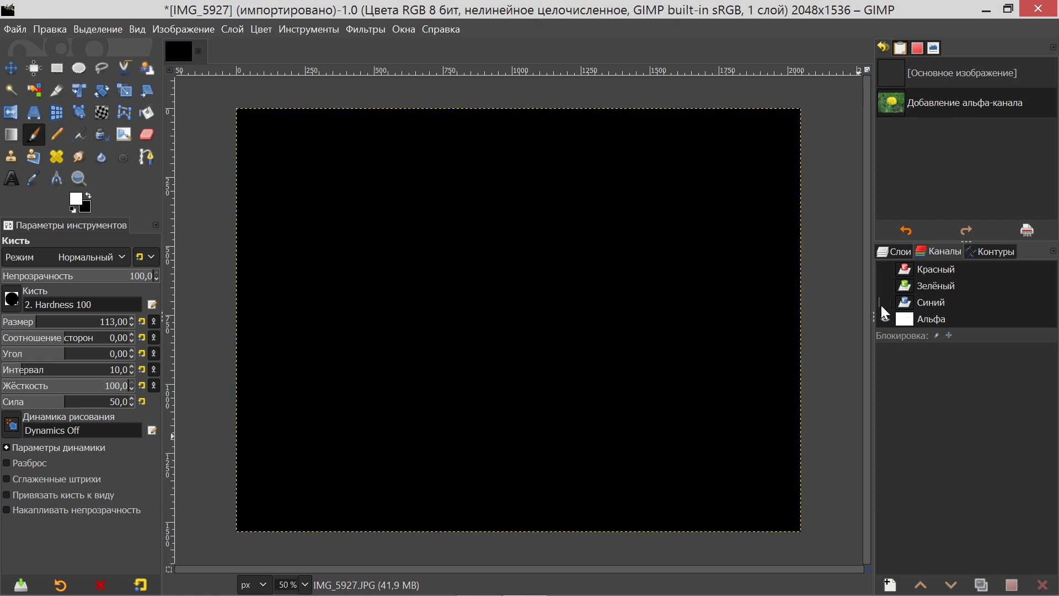
left_click(886, 304)
left_click(885, 303)
left_click(885, 286)
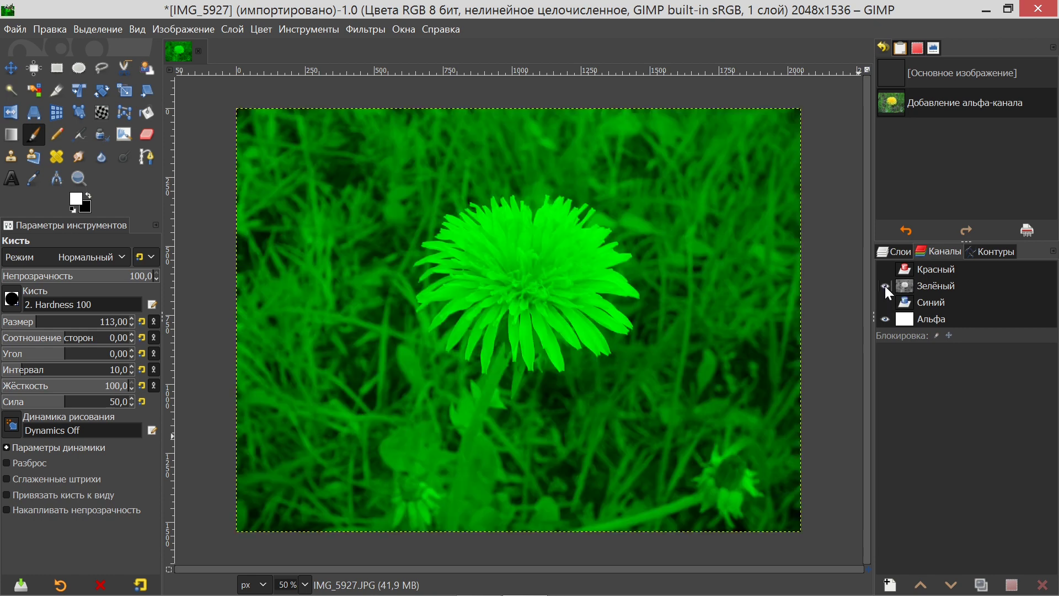
left_click(885, 286)
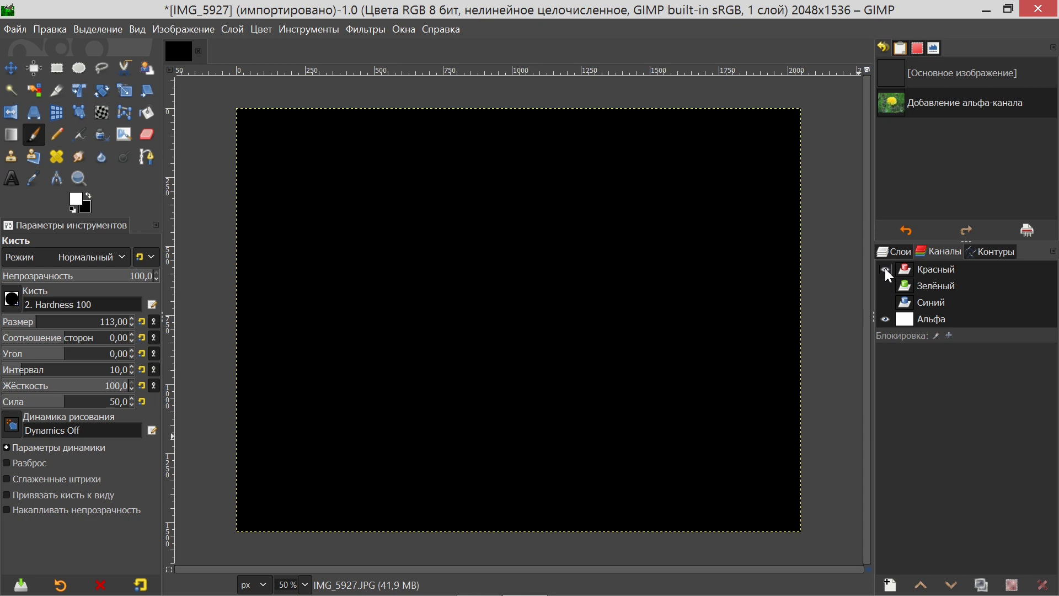
left_click(885, 269)
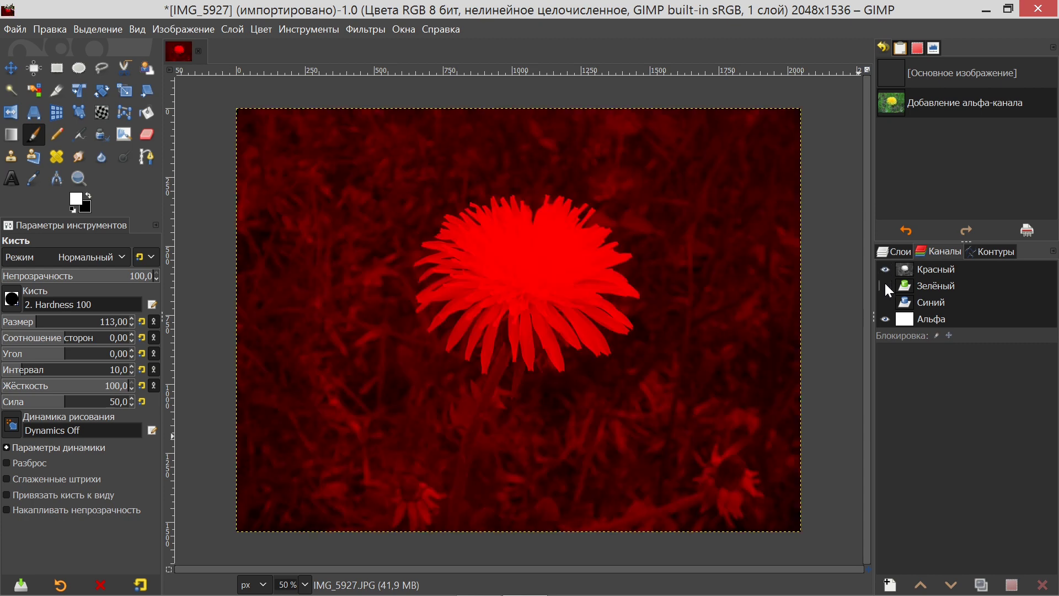
left_click(885, 285)
left_click(885, 302)
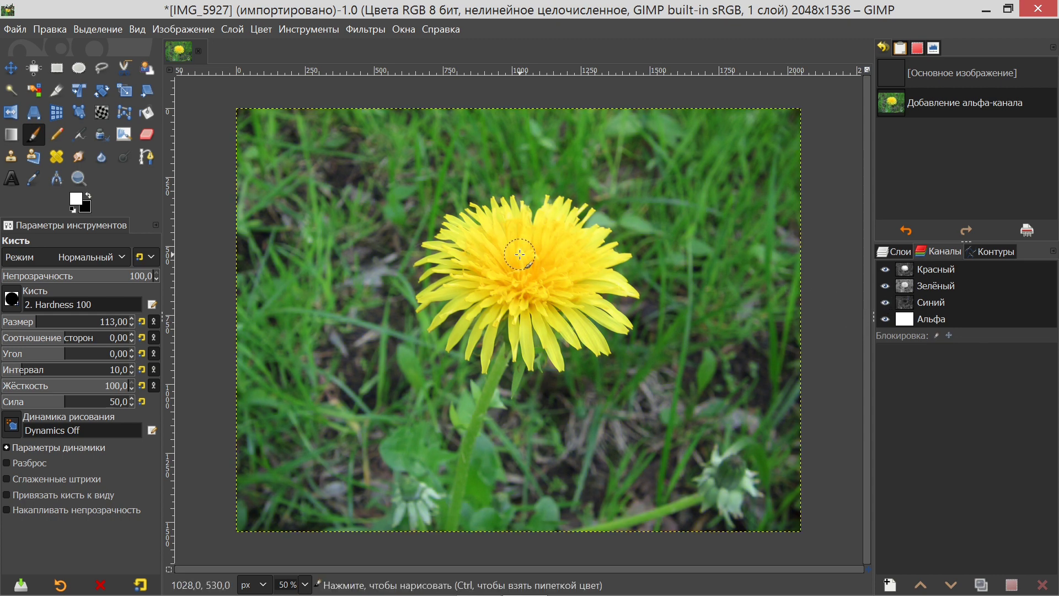
left_click(263, 28)
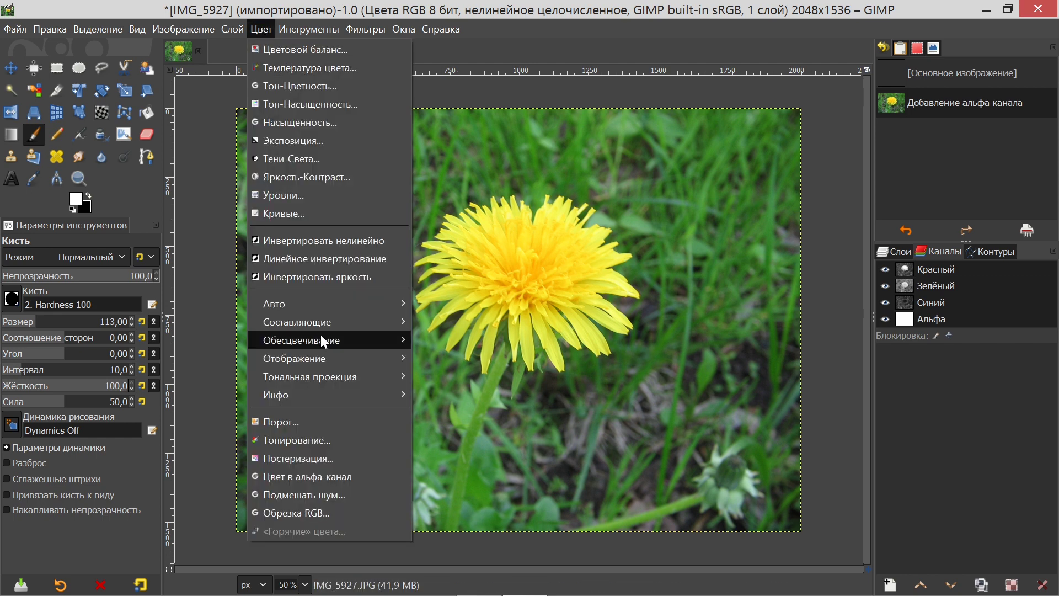
mouse_move(297, 322)
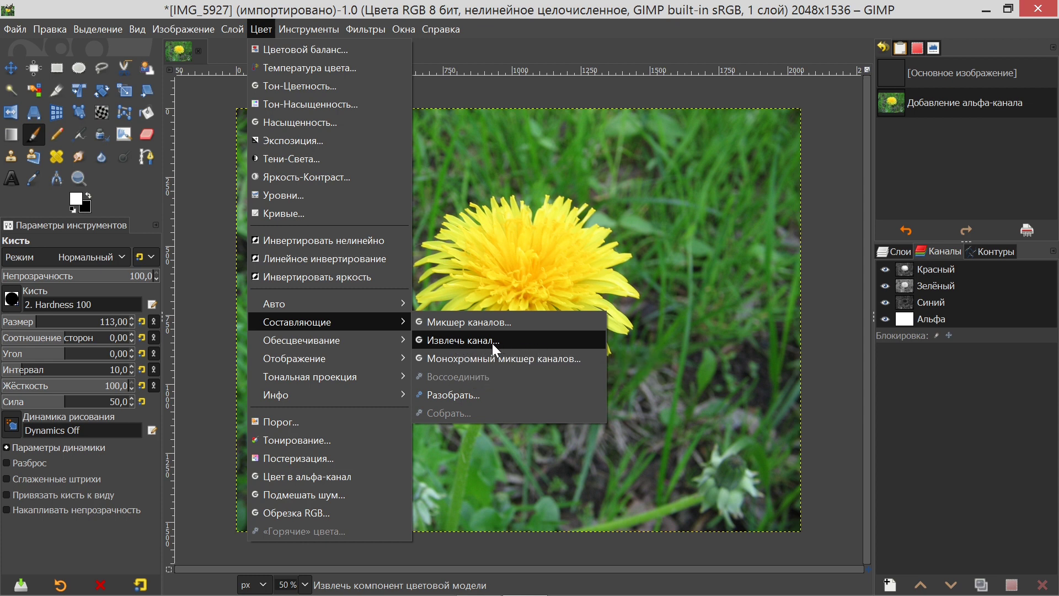
left_click(634, 133)
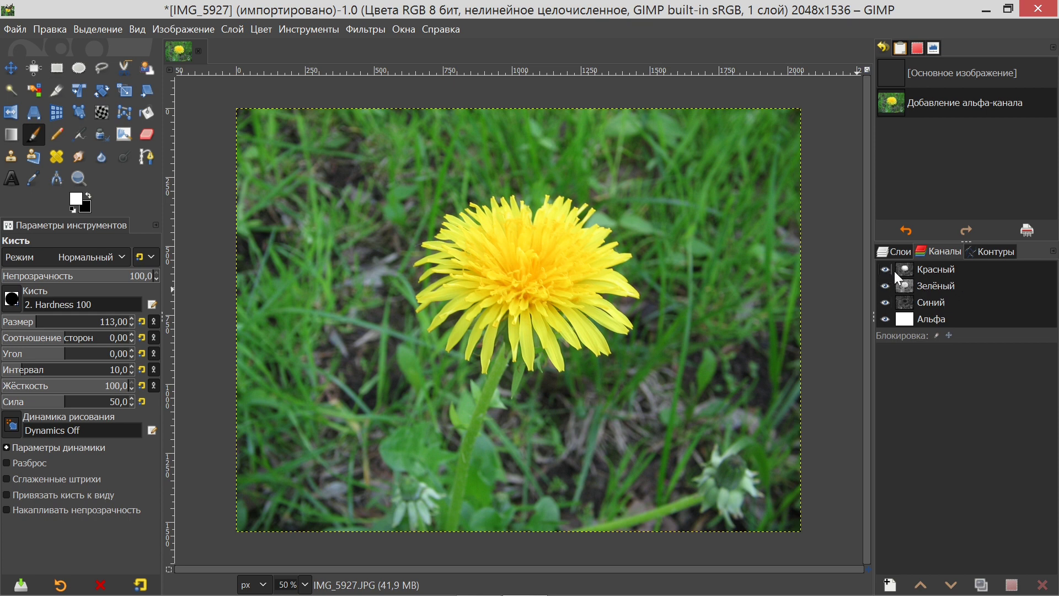
left_click(964, 302)
left_click(969, 269)
Duplicate the Red channel, where the flower stands out most
left_click(942, 270)
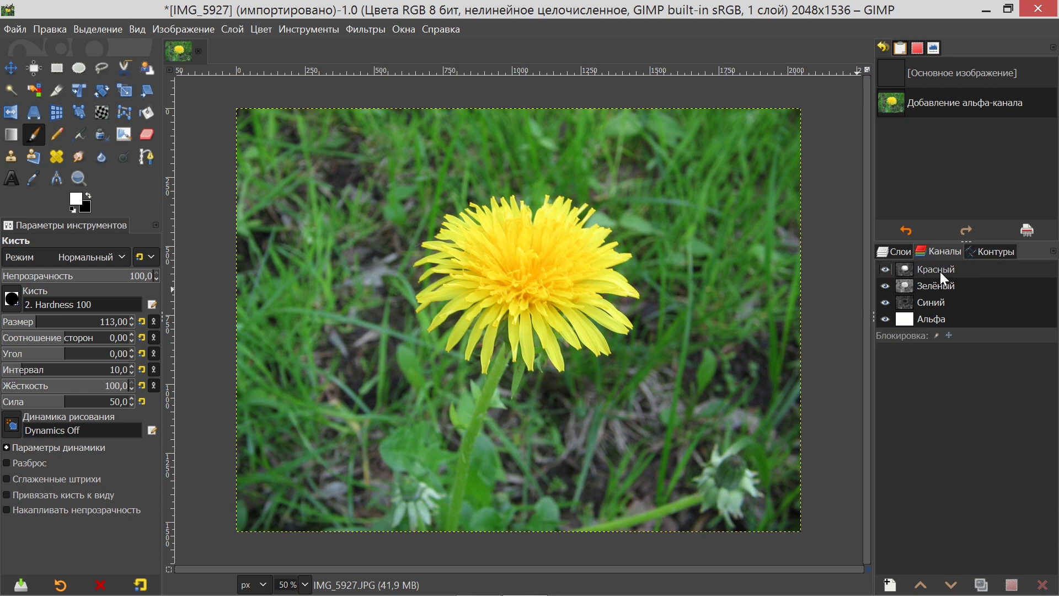
left_click_drag(941, 270, 926, 384)
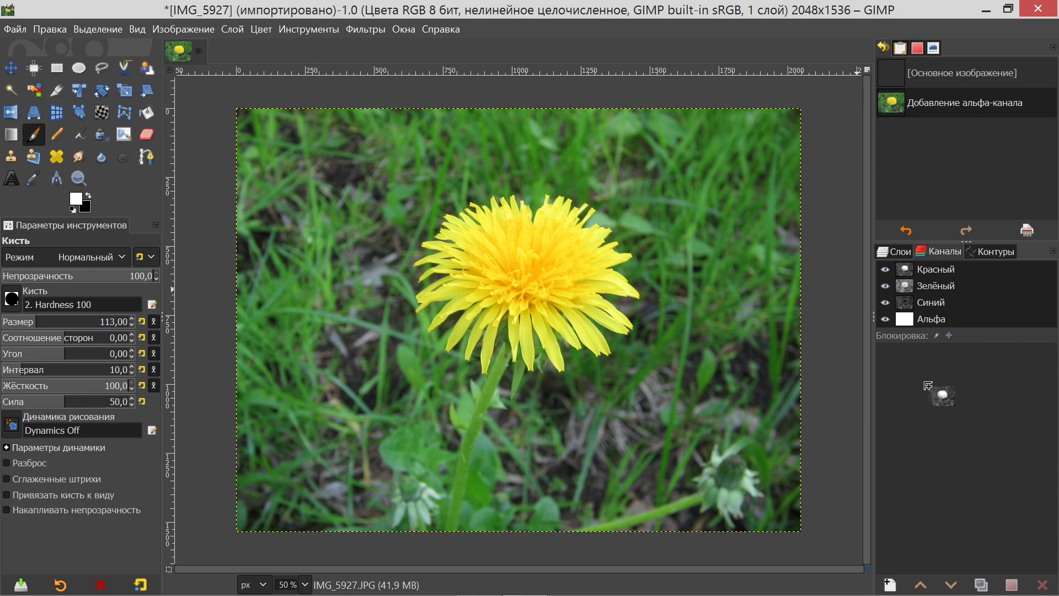
left_click_drag(927, 384, 925, 383)
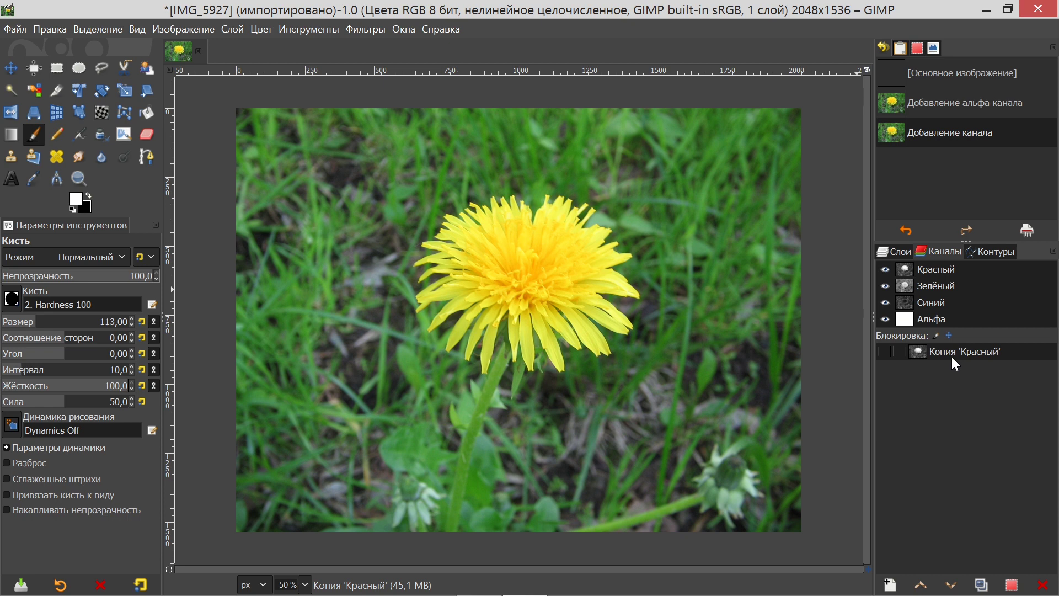
Hide the photo layer and show only the red channel copy in grayscale
left_click(895, 253)
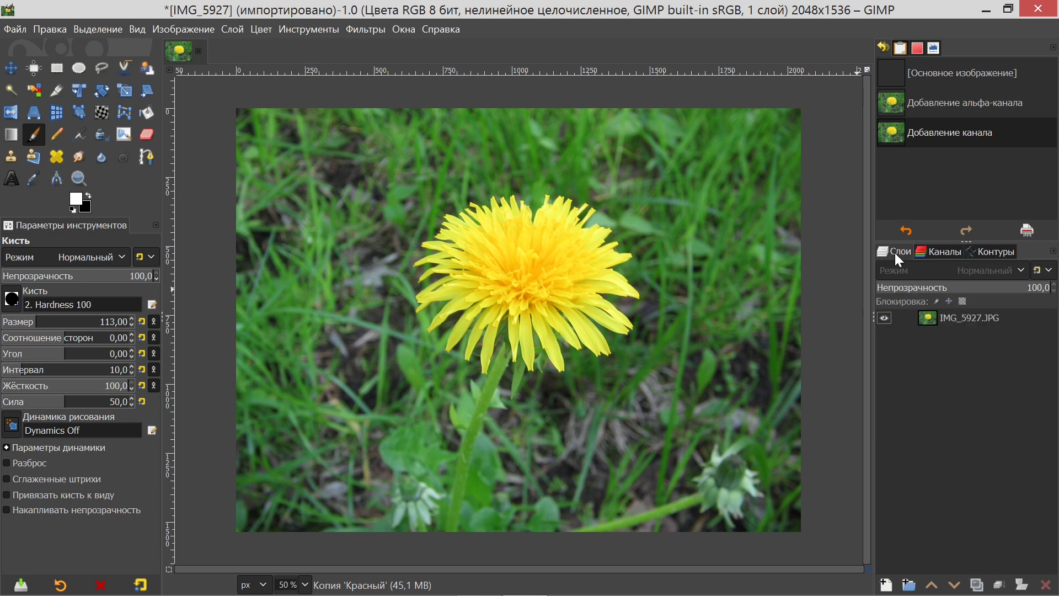
left_click(885, 318)
left_click(941, 252)
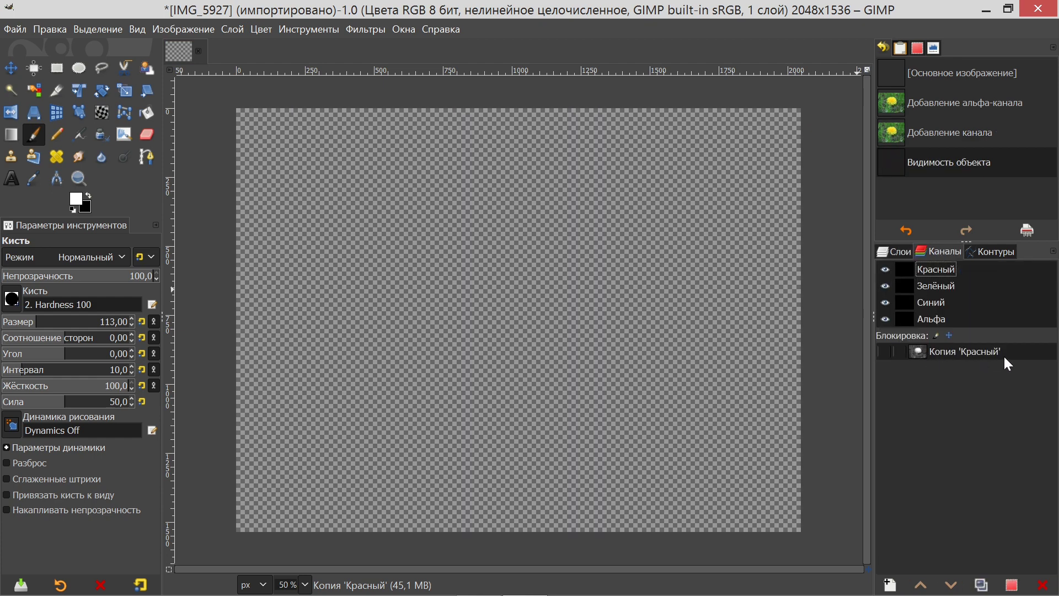
left_click(885, 352)
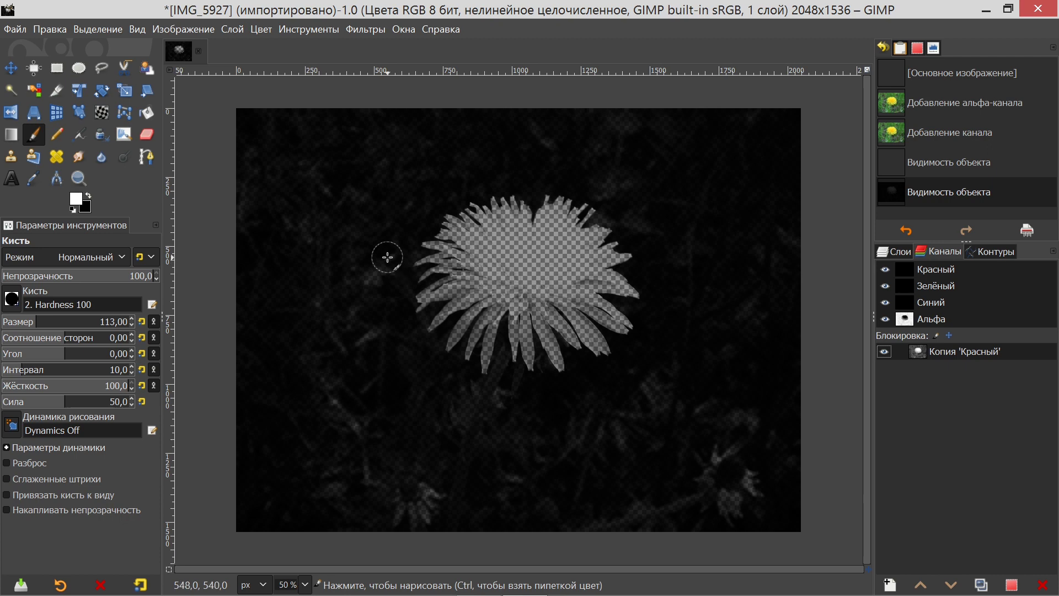
Apply Threshold to the red channel copy with the low value raised to about 155
left_click(263, 29)
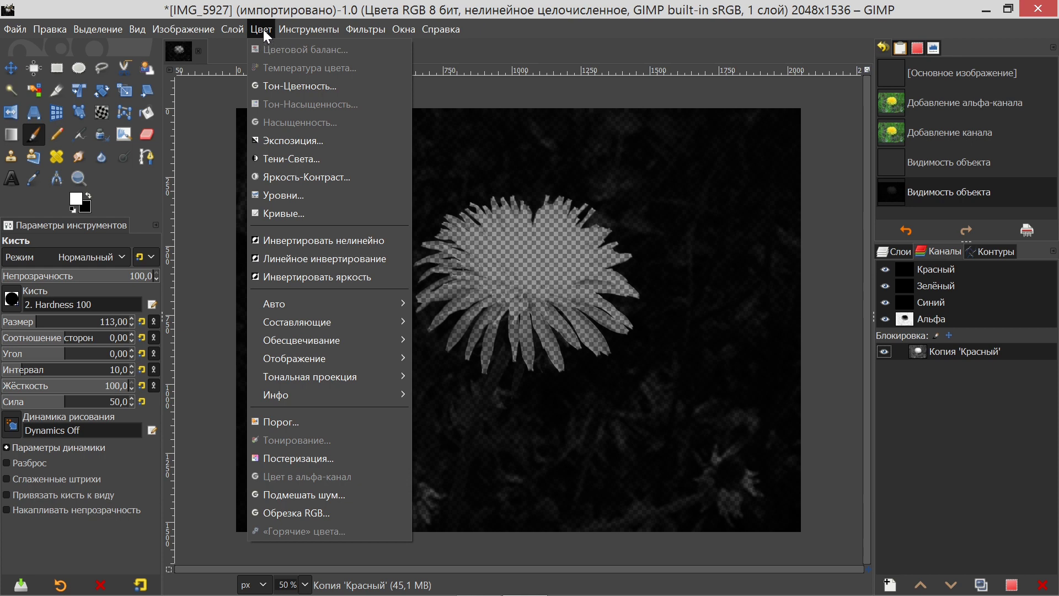
left_click(313, 419)
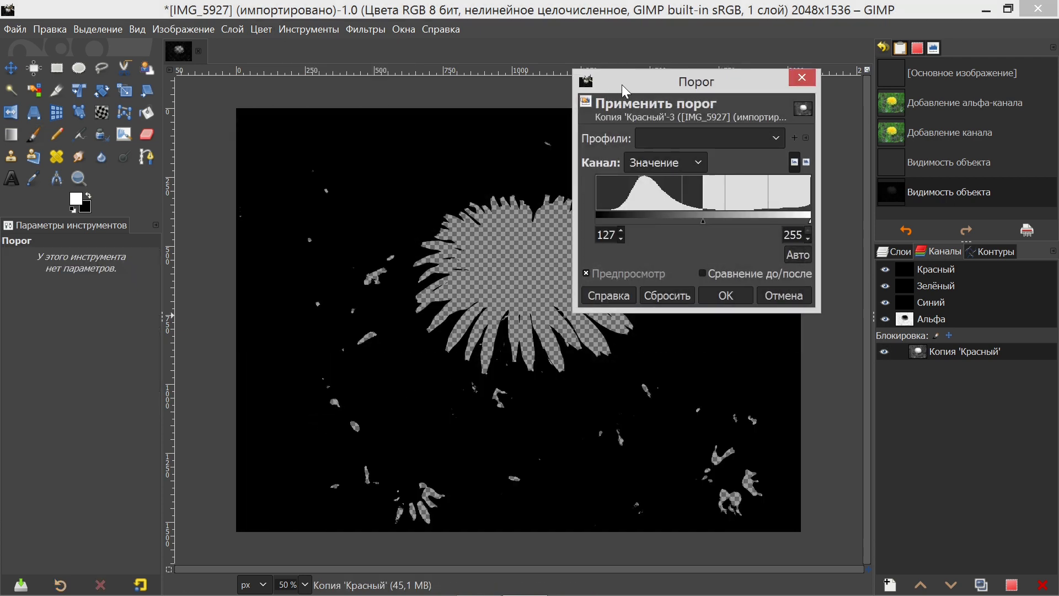
left_click_drag(620, 87, 716, 40)
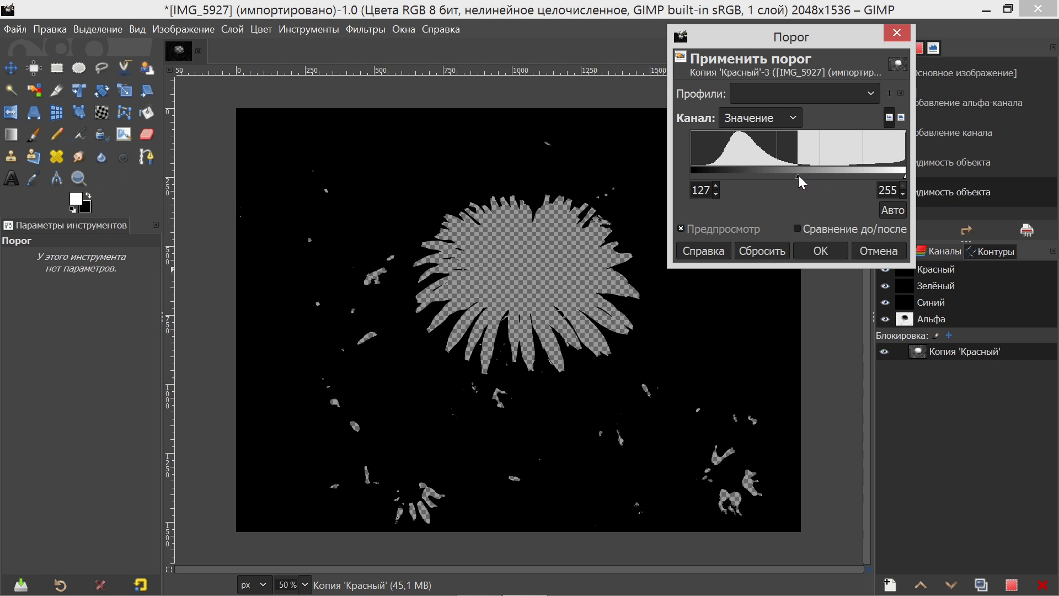
mouse_move(798, 175)
left_mouse_down()
mouse_move(842, 176)
mouse_move(821, 181)
left_mouse_up()
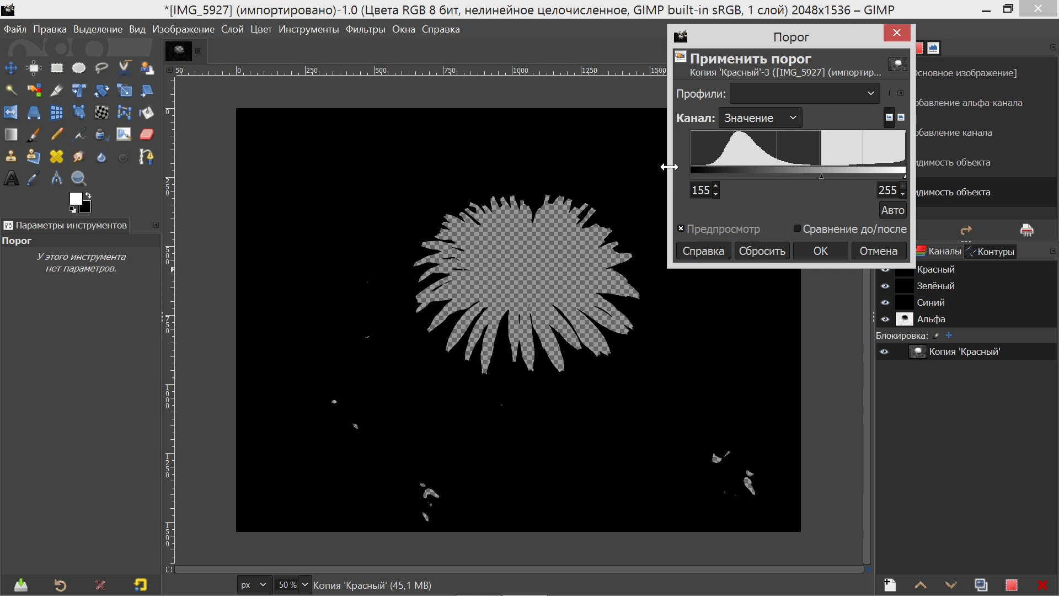
left_click(821, 251)
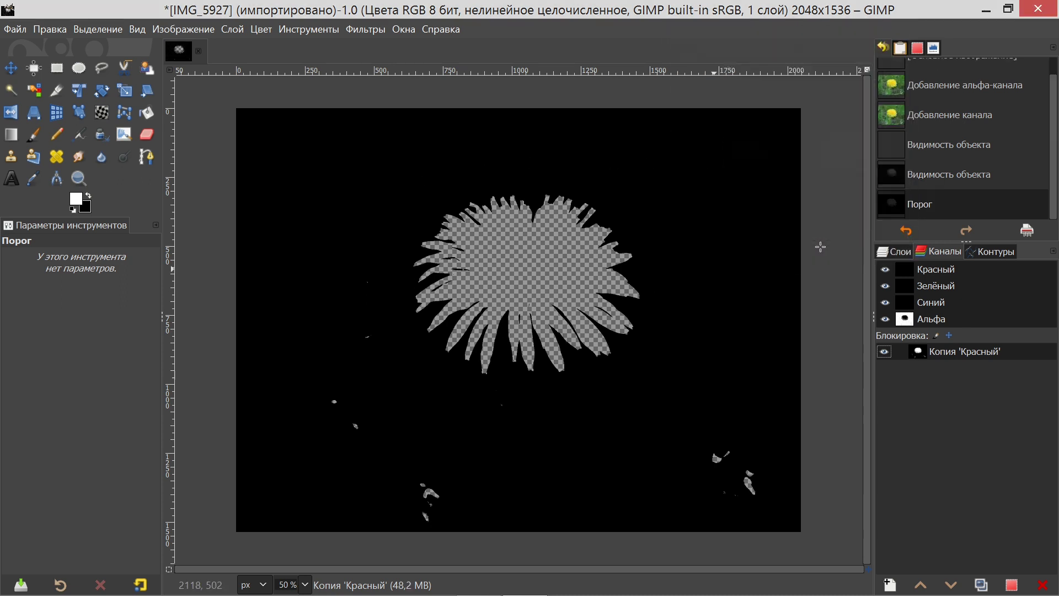
Show the photo layer again and ready the Paintbrush with black as the foreground colour
left_click(898, 250)
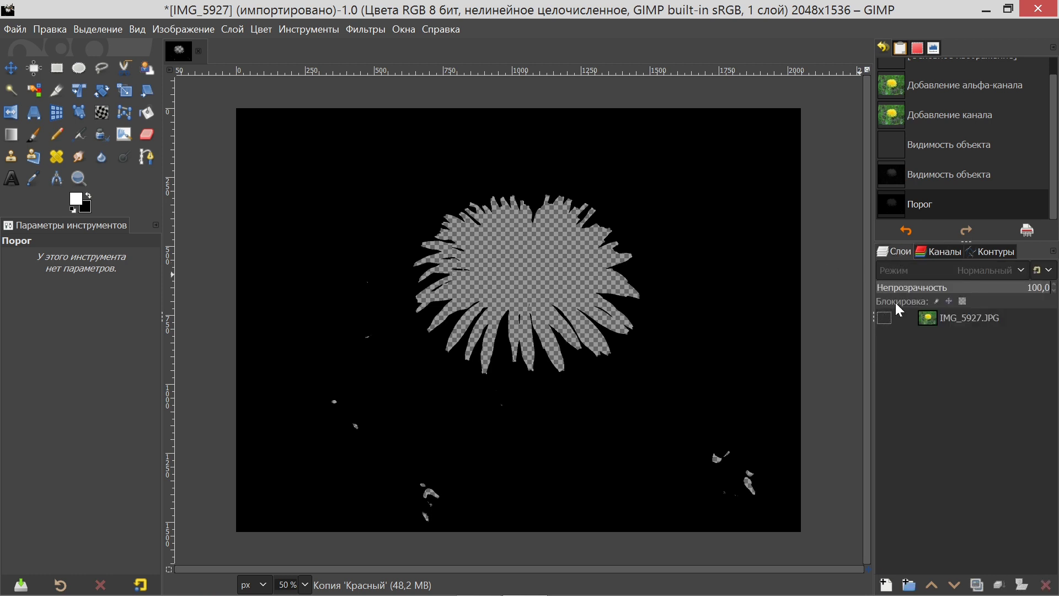
left_click(885, 318)
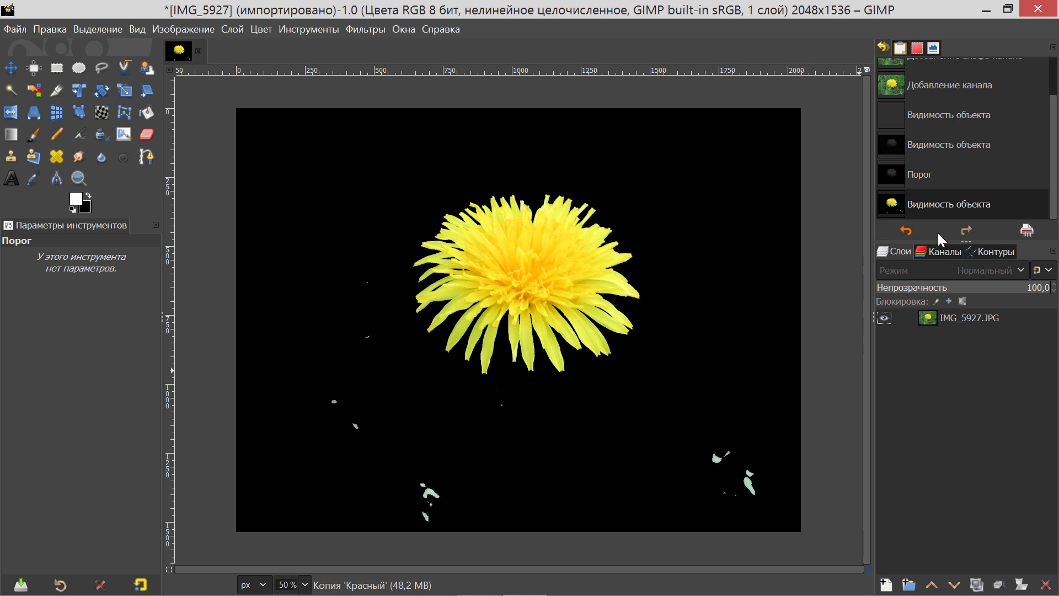
left_click(946, 251)
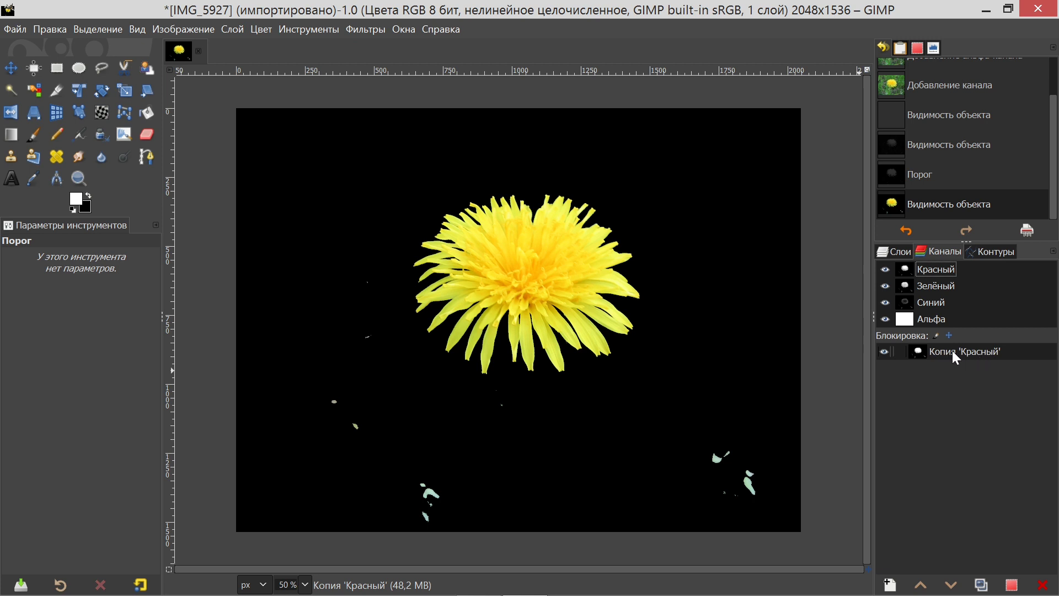
left_click(88, 196)
left_click(33, 134)
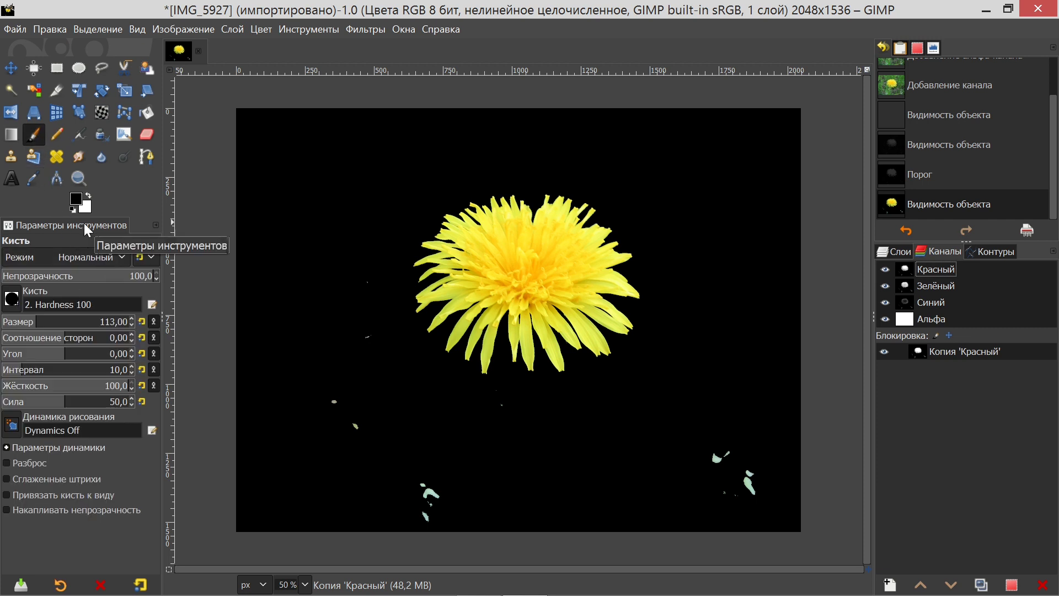
Paint black over the stray specks left, below and lower right of the dandelion
left_click(335, 401)
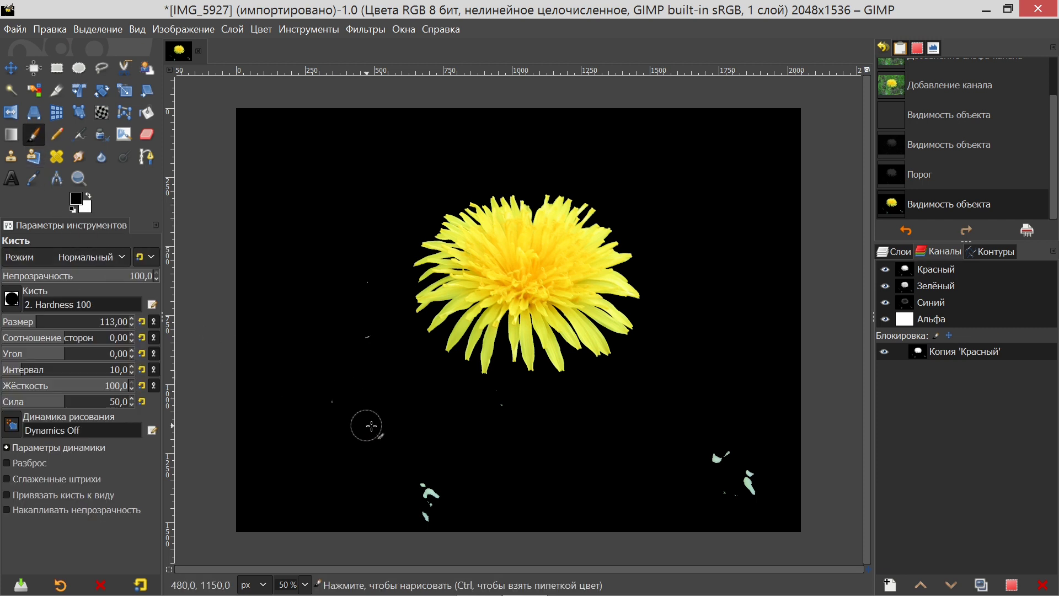
left_click(356, 426)
left_click(368, 336)
left_click(498, 396)
left_click(431, 501)
left_click(748, 480)
left_click(718, 458)
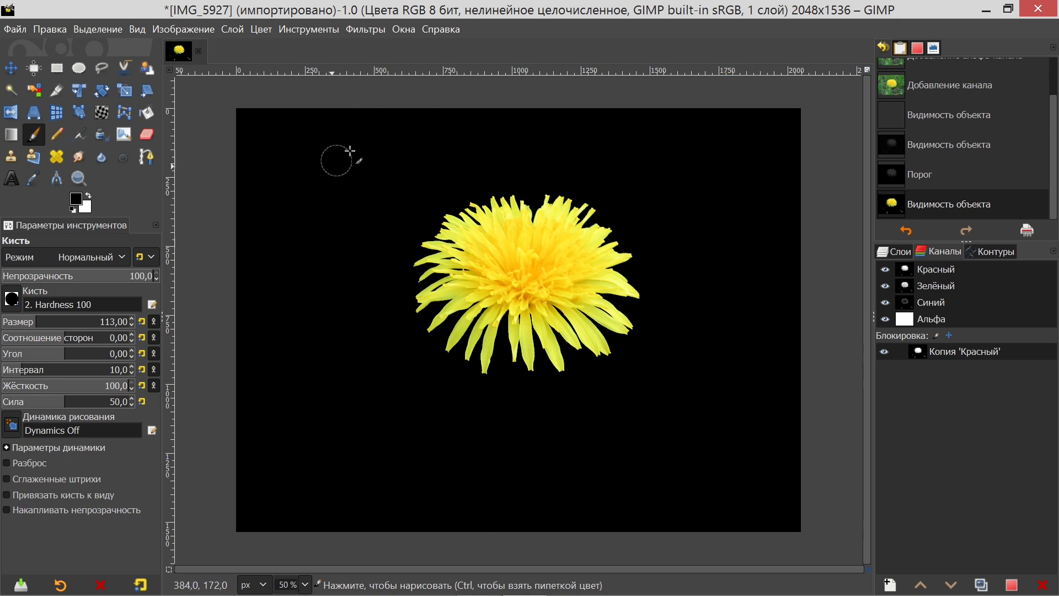
left_click_drag(425, 491, 501, 473)
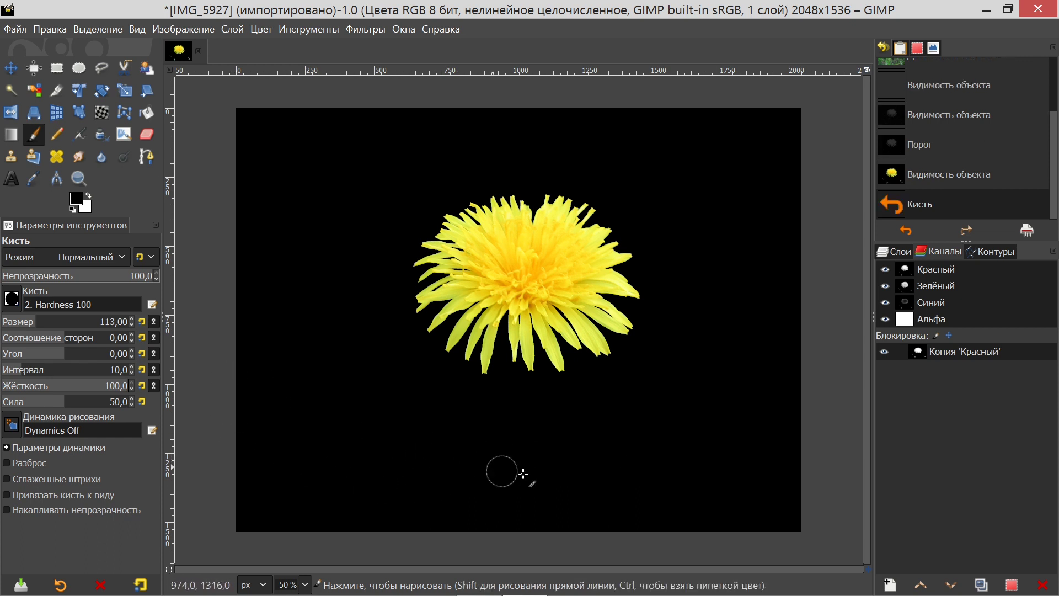
left_click_drag(770, 300, 853, 457)
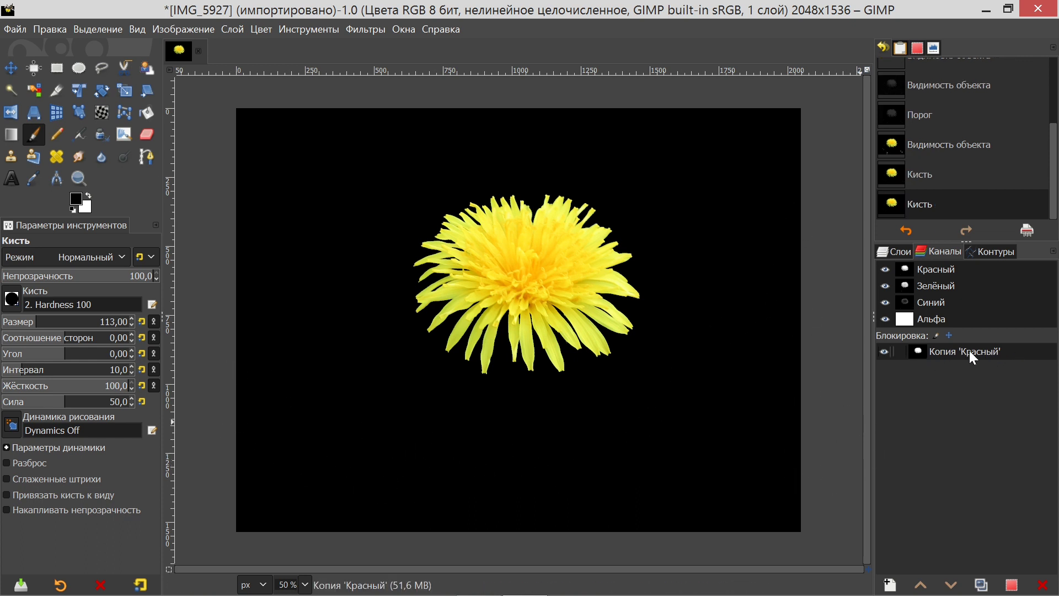
Hide the Копия 'Красный' channel to reveal the grassy photo and show the Layers list
left_click(884, 350)
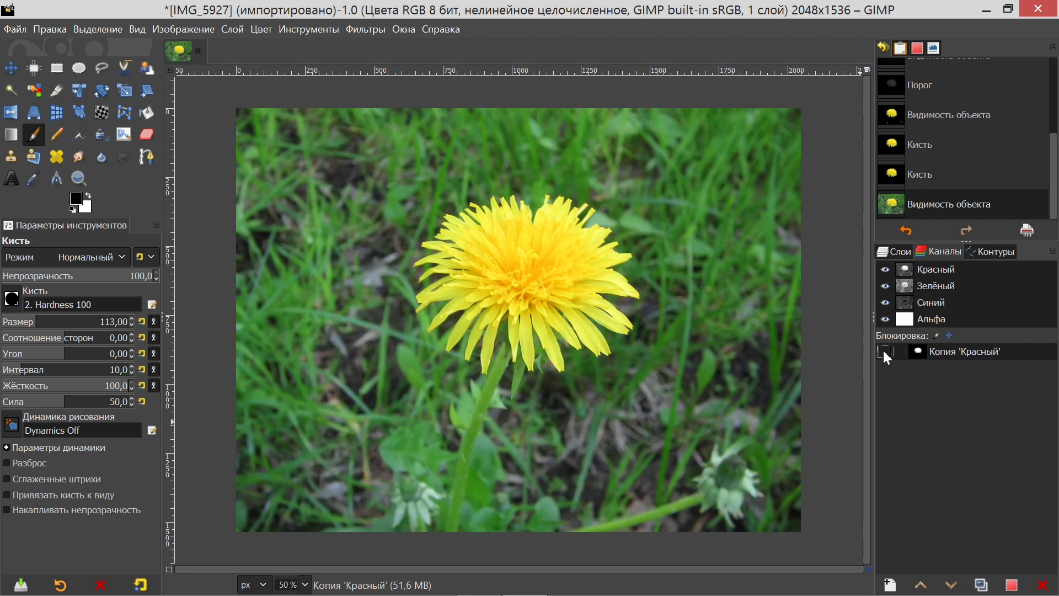
left_click(883, 351)
left_click(884, 351)
left_click(901, 252)
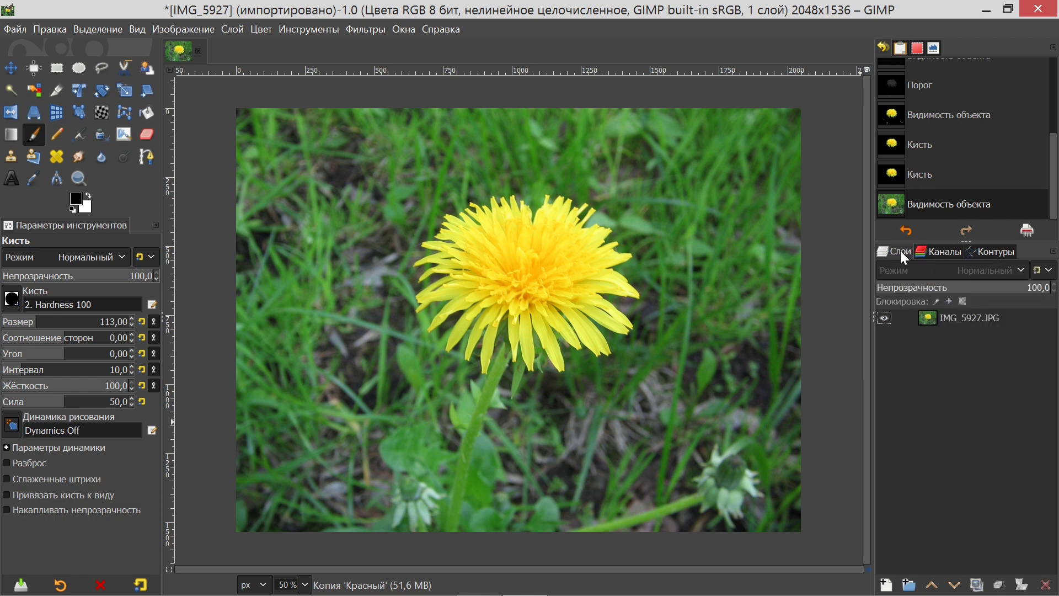
left_click(945, 252)
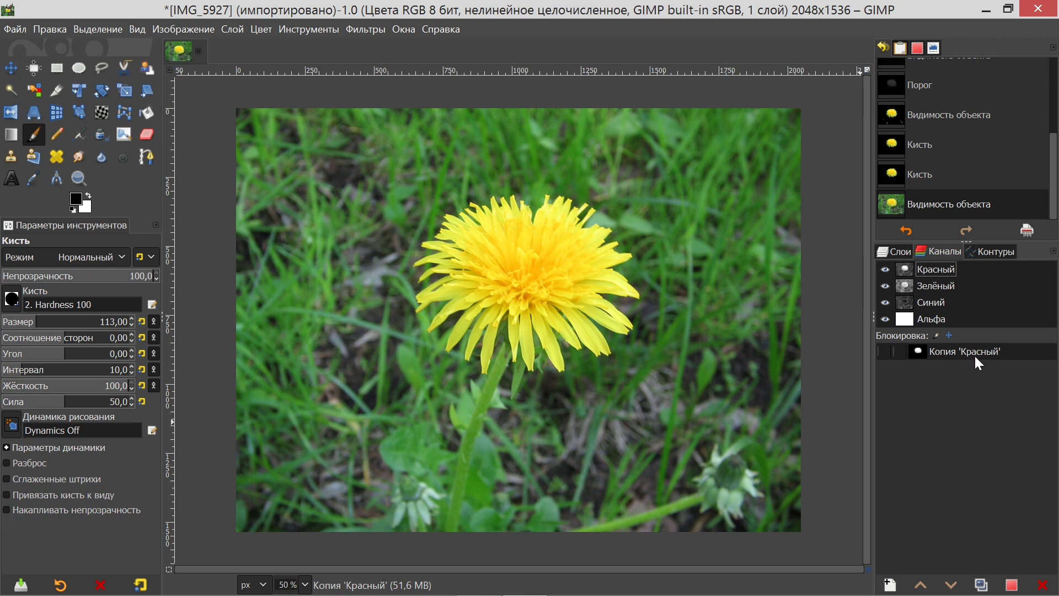
left_click(899, 255)
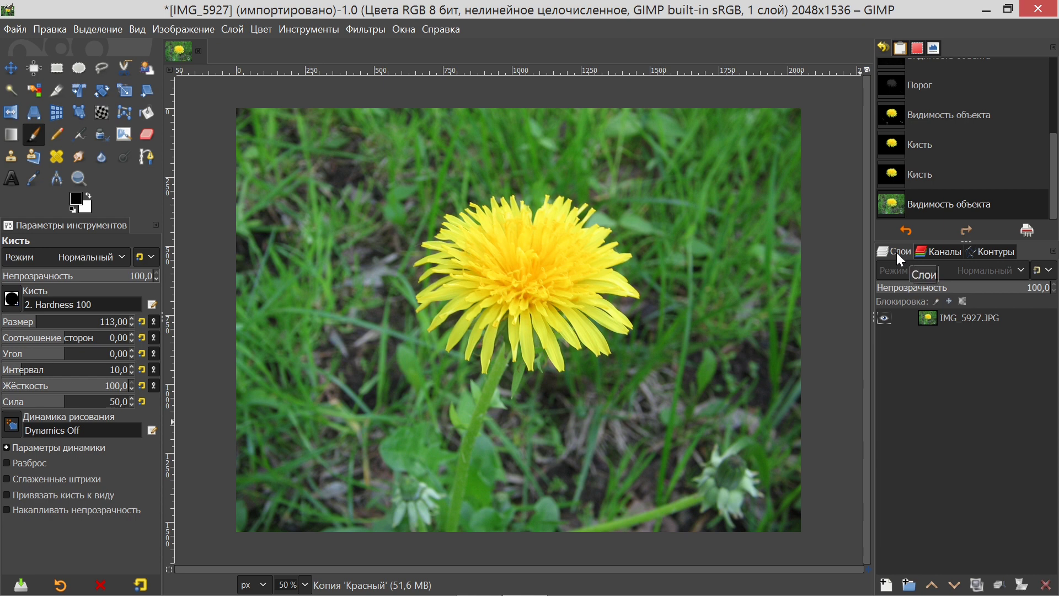
Add a layer mask to IMG_5927.JPG built from the Копия 'Красный' channel
right_click(944, 321)
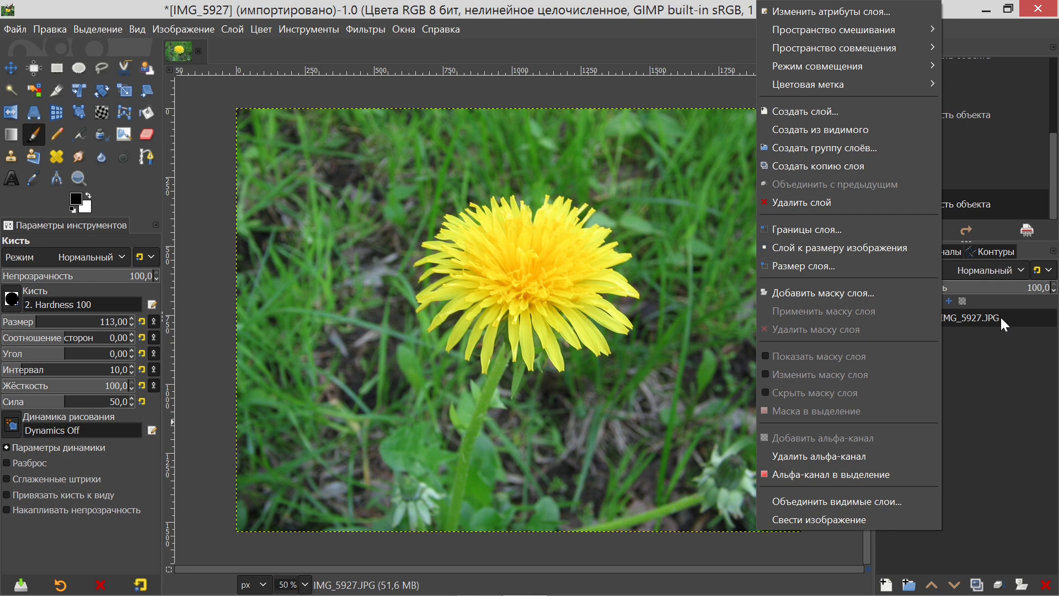
left_click(842, 291)
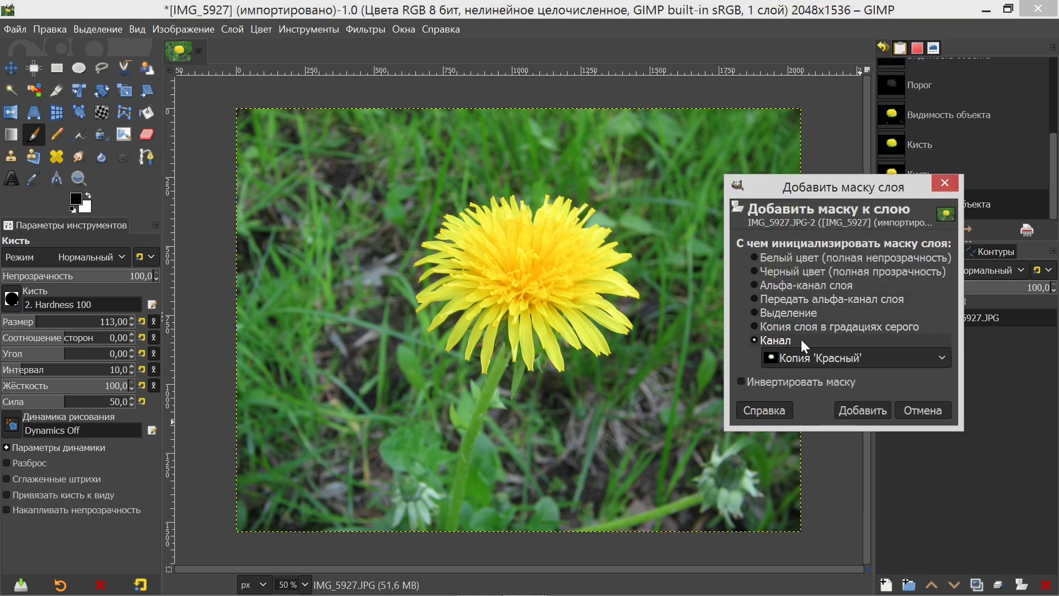
left_click(863, 415)
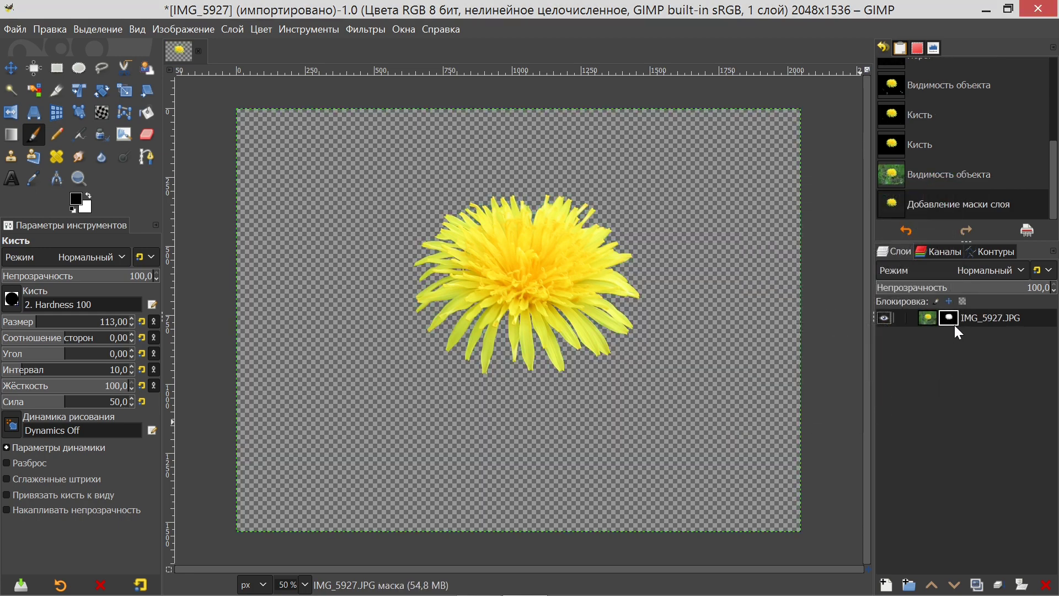
left_click(950, 252)
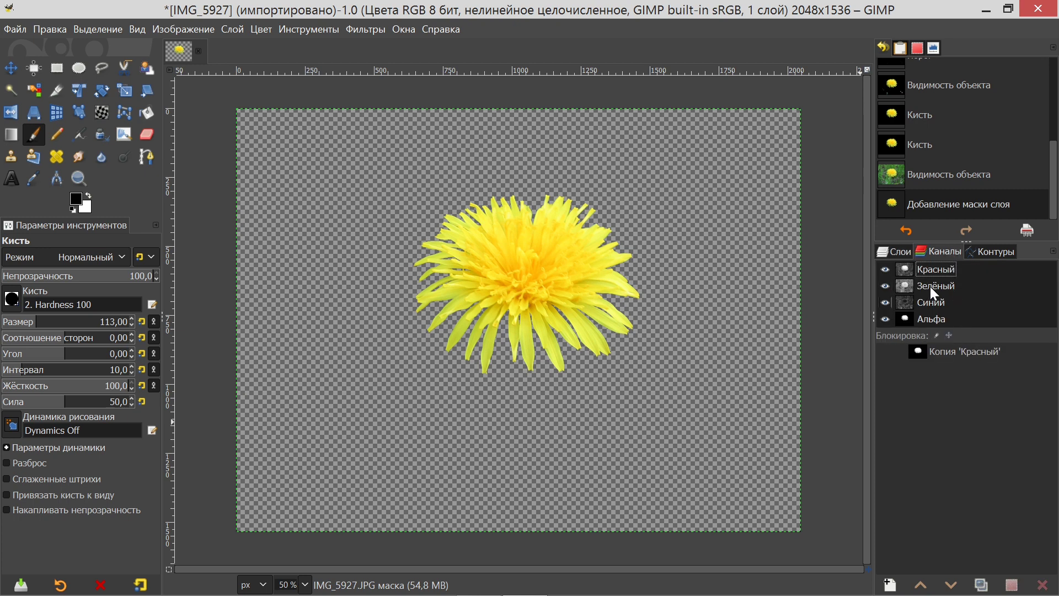
left_click(899, 253)
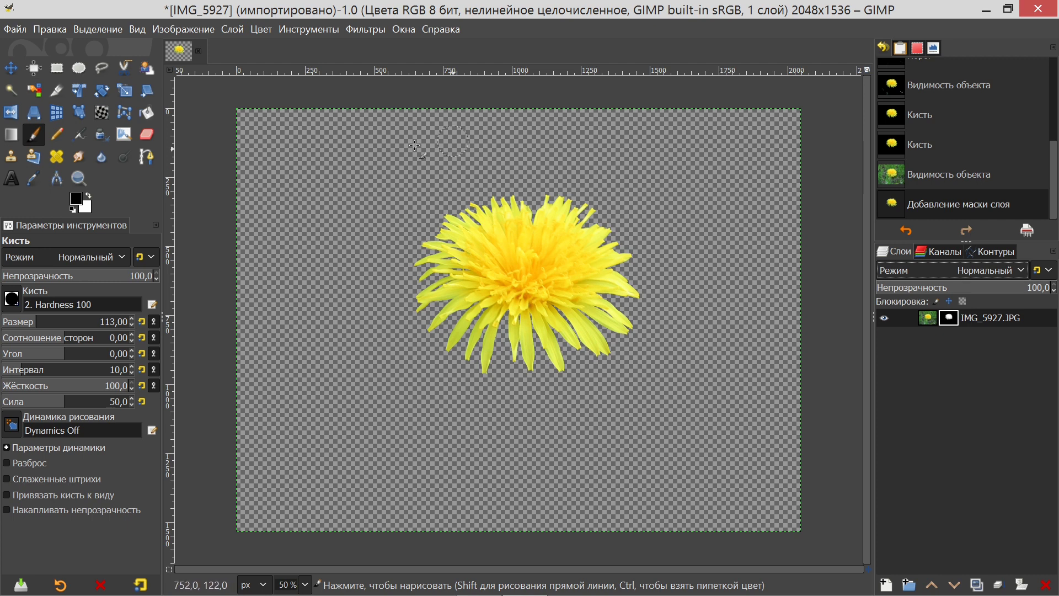
Apply the layer mask to IMG_5927.JPG, then browse the Image and Layer menus without changes
right_click(950, 318)
left_click(888, 317)
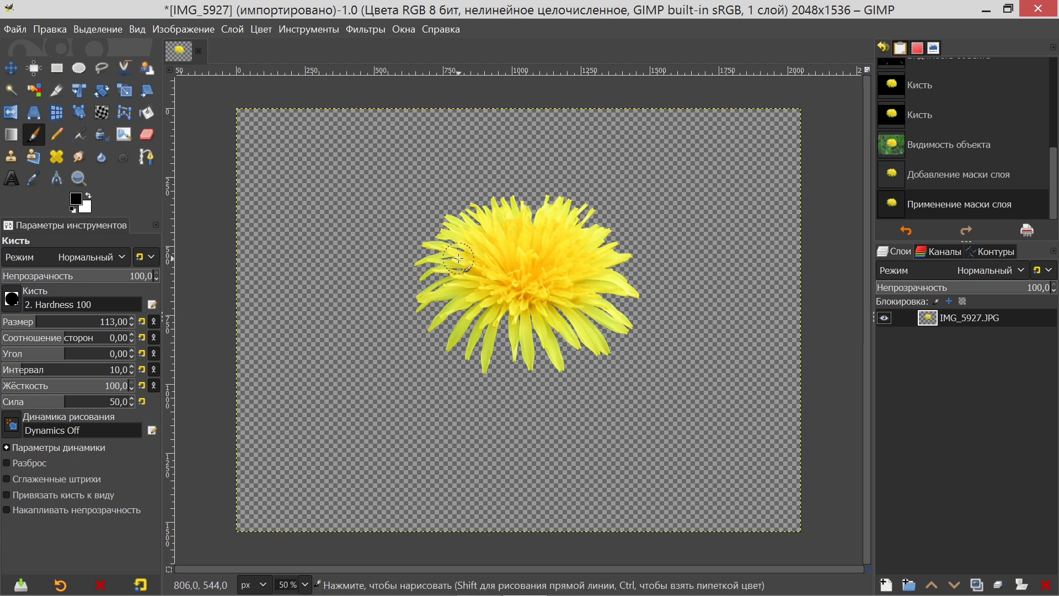
left_click(205, 29)
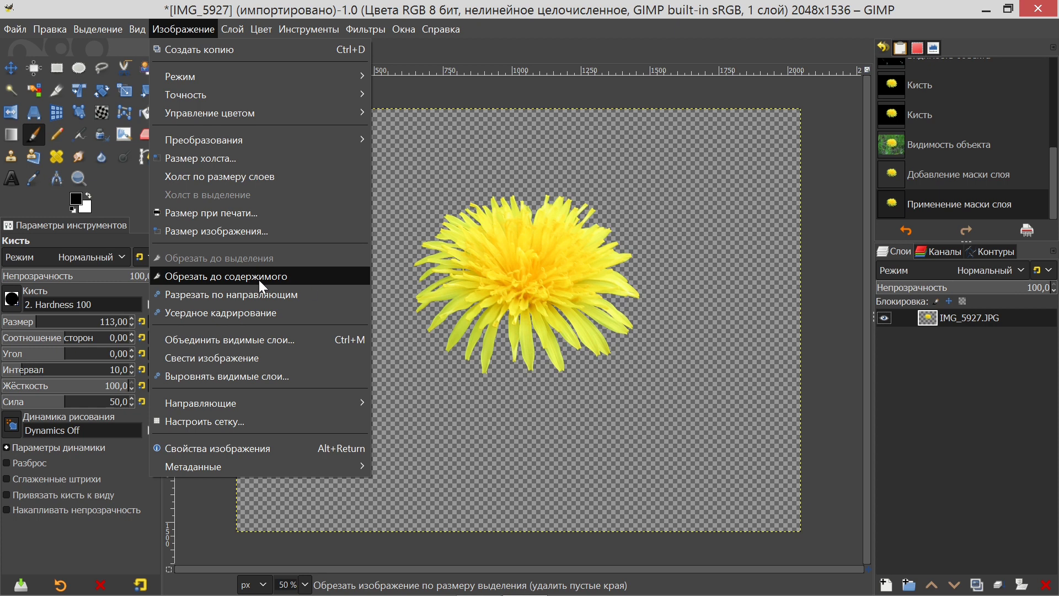
key("Escape")
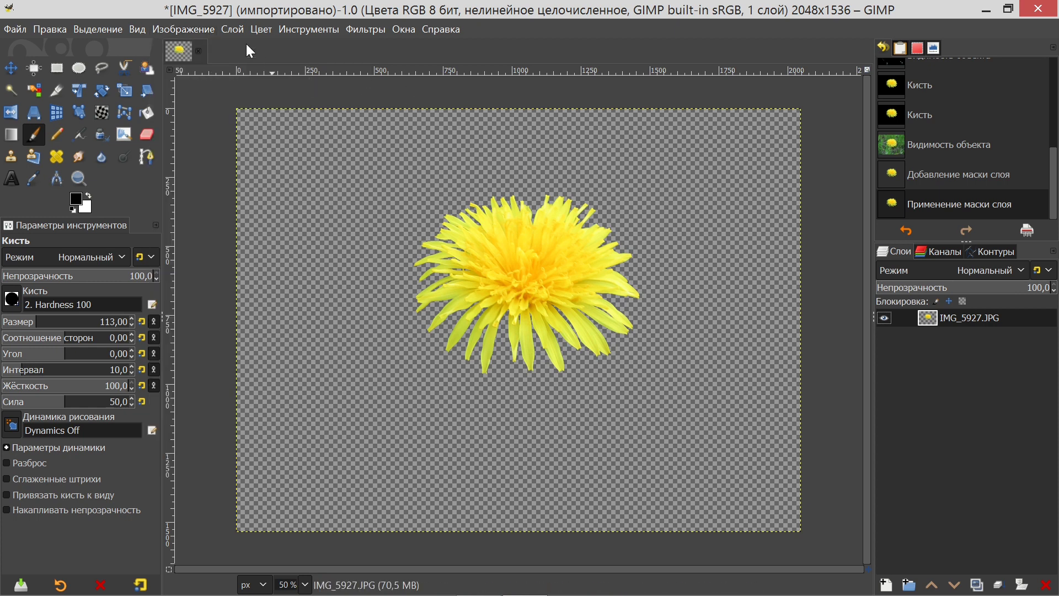
left_click(233, 28)
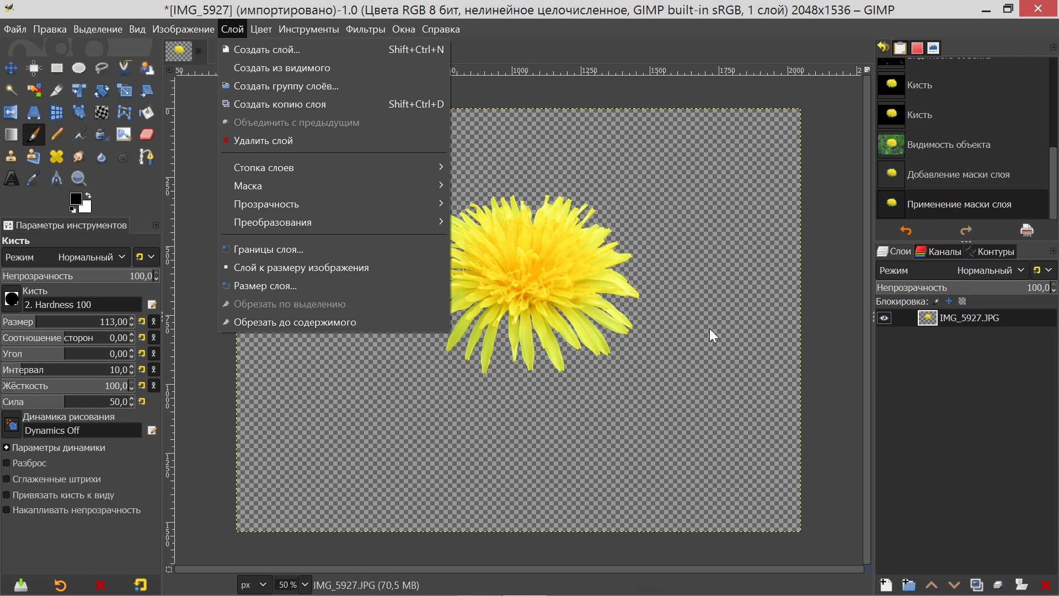
key("Escape")
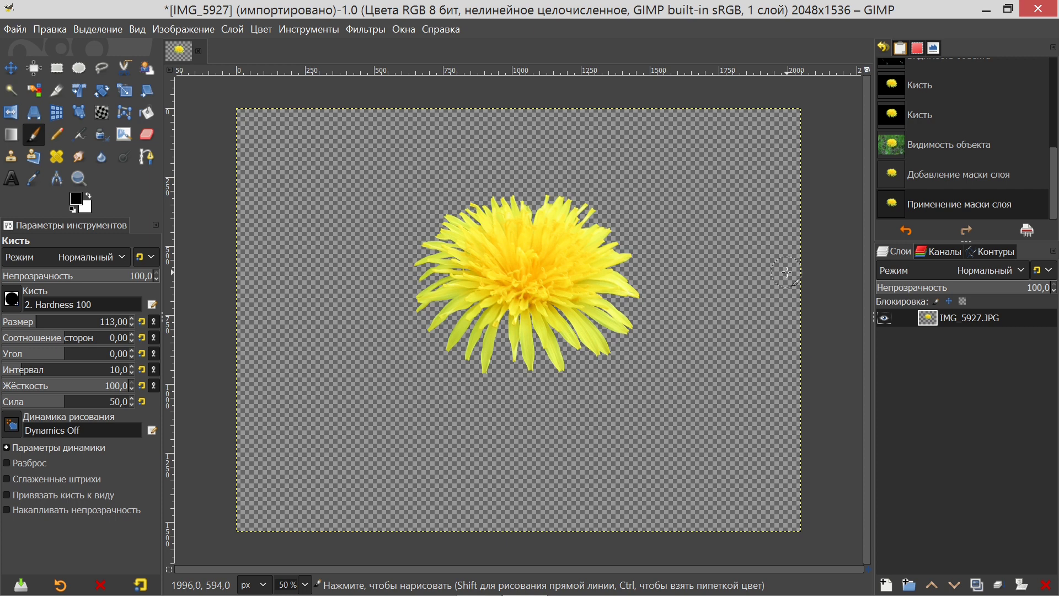
Turn the Копия 'Красный' channel into a black-and-white layer, then copy it back into a channel
left_click(938, 253)
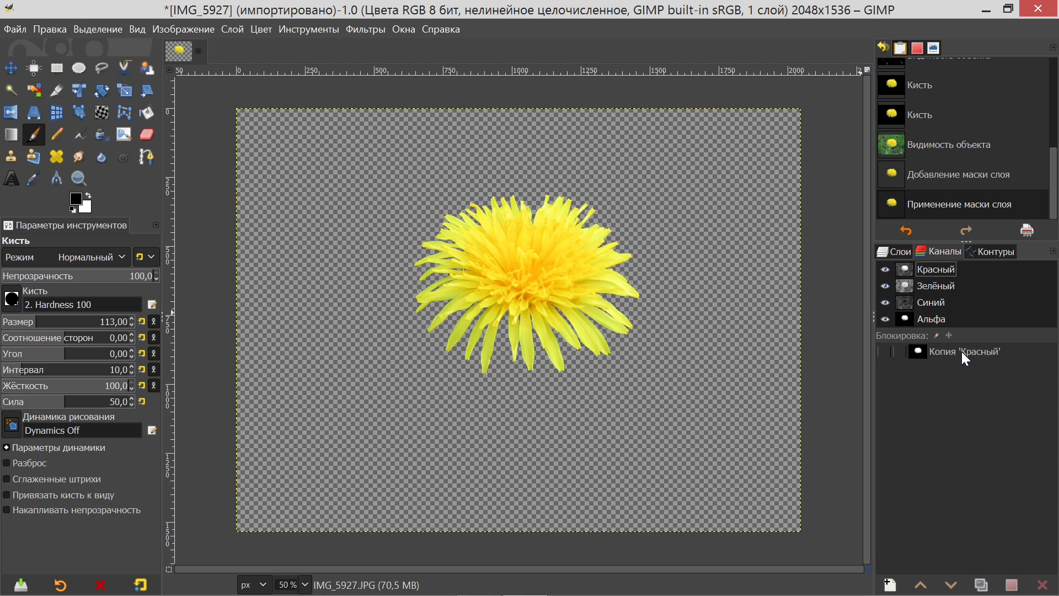
mouse_move(956, 352)
left_mouse_down()
mouse_move(940, 380)
mouse_move(931, 365)
left_mouse_up()
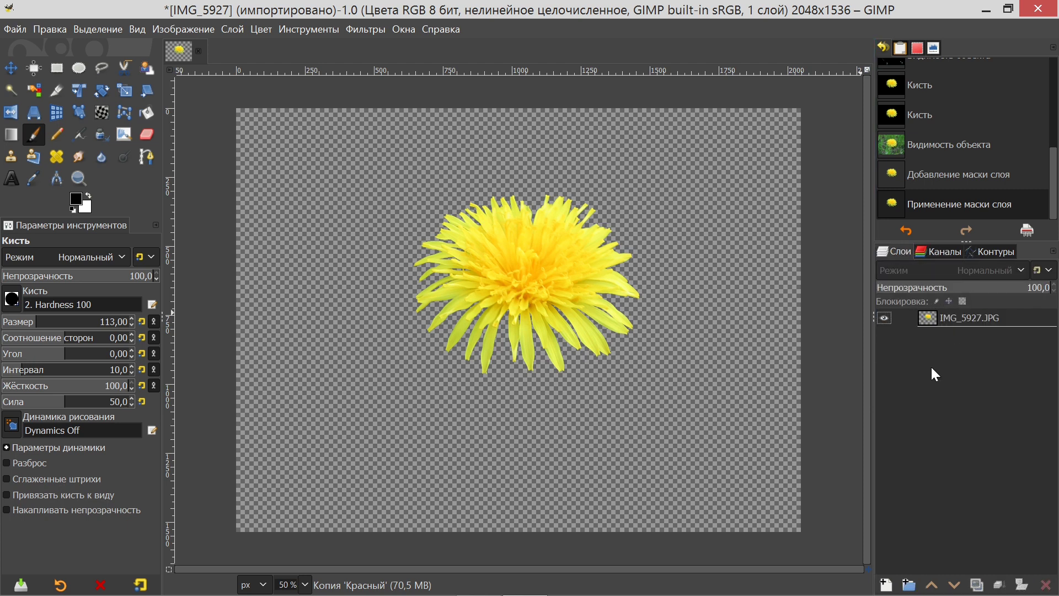
left_click(883, 335)
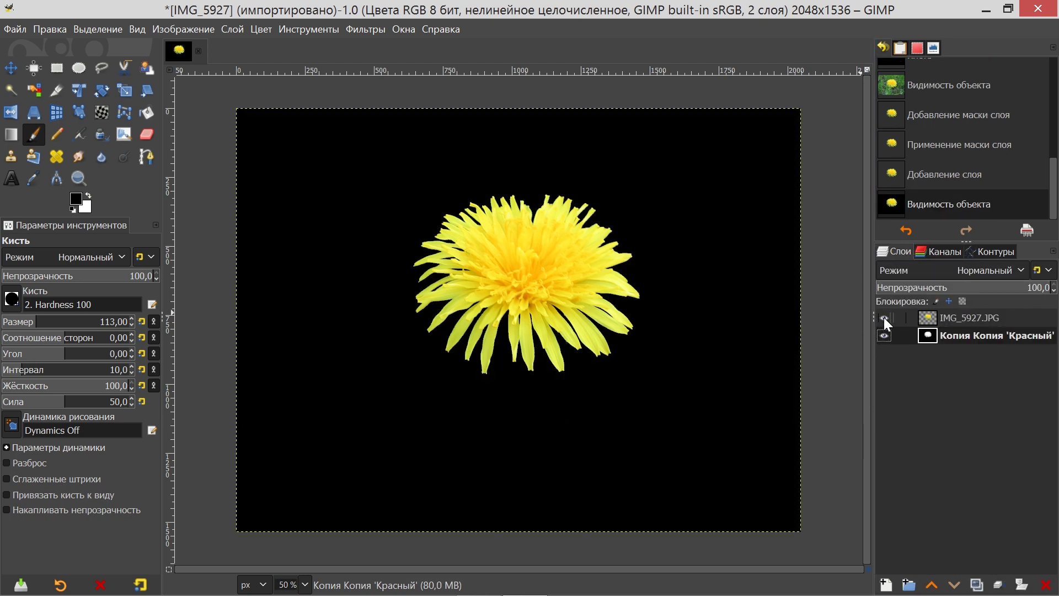
left_click(884, 317)
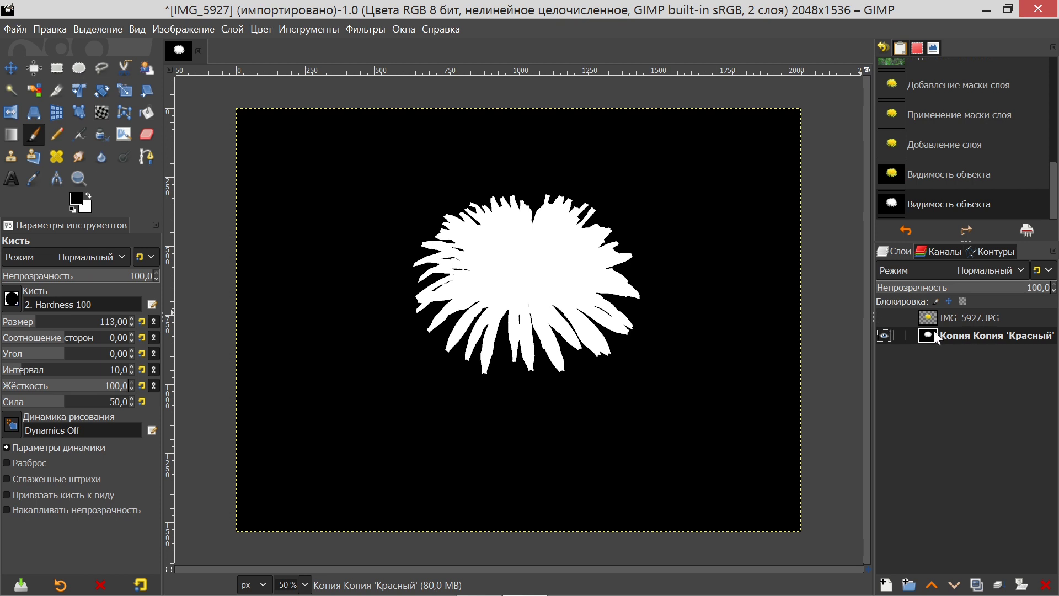
left_click(883, 318)
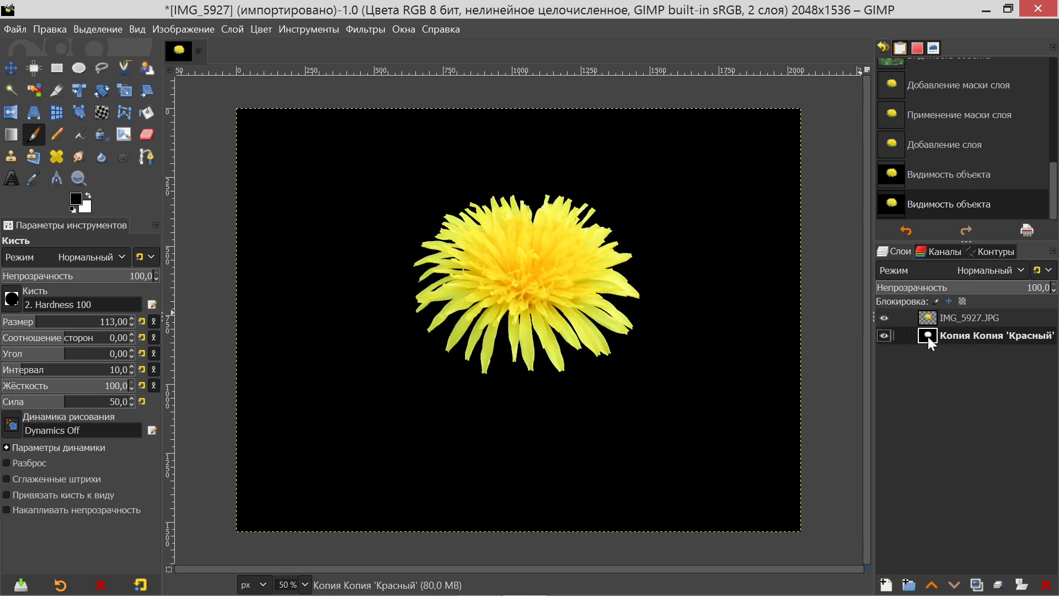
mouse_move(929, 335)
left_mouse_down()
mouse_move(936, 252)
mouse_move(962, 398)
mouse_move(948, 370)
left_mouse_up()
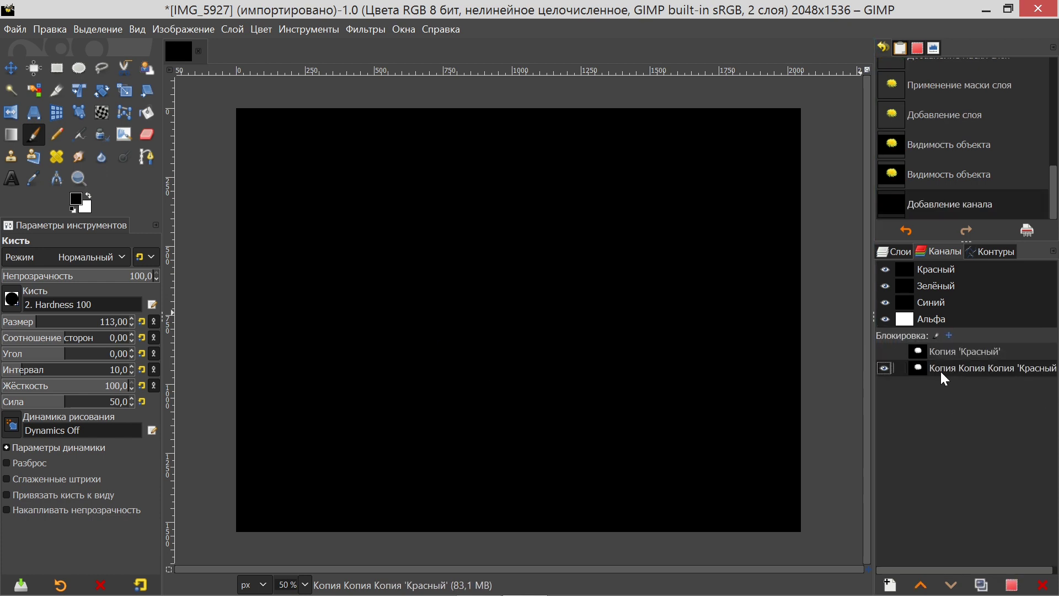
Make the new Копия Копия Копия 'Красный' channel visible
left_click(885, 368)
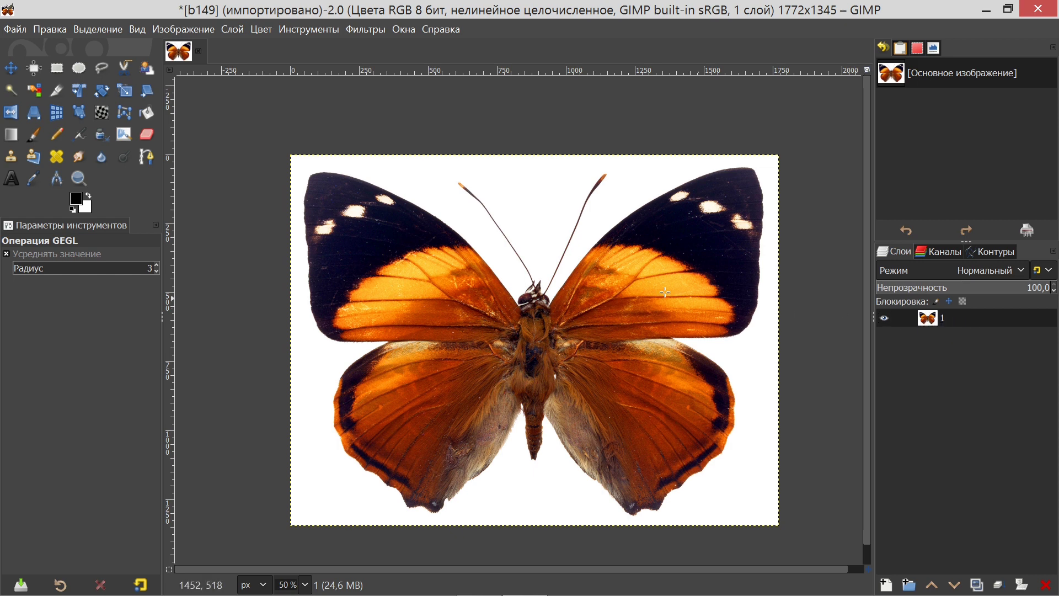
Start Color to Alpha on the butterfly layer, previewing its white background as transparent
left_click(260, 29)
mouse_move(310, 376)
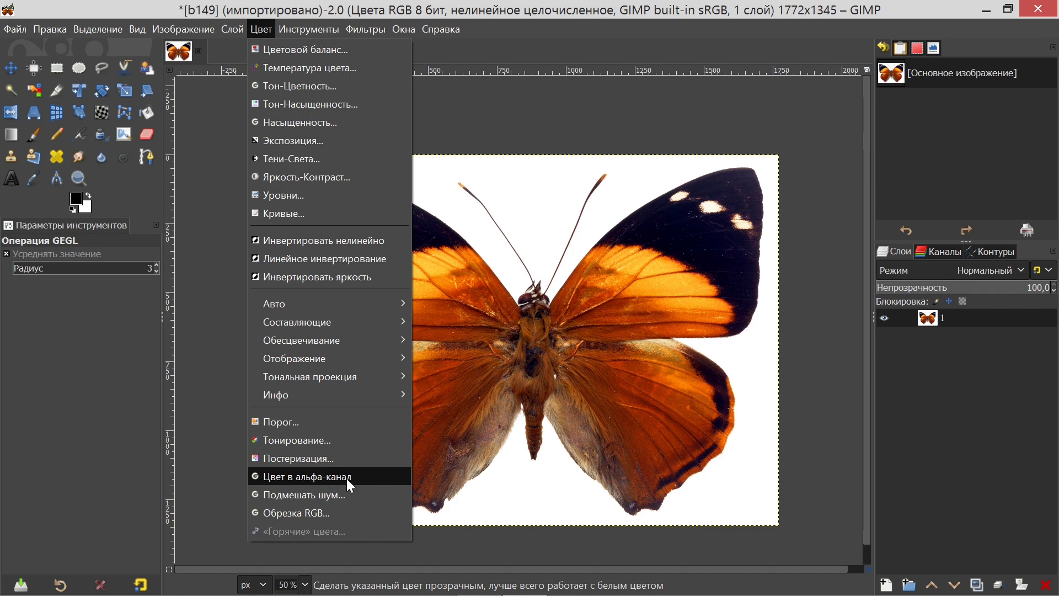
left_click(230, 28)
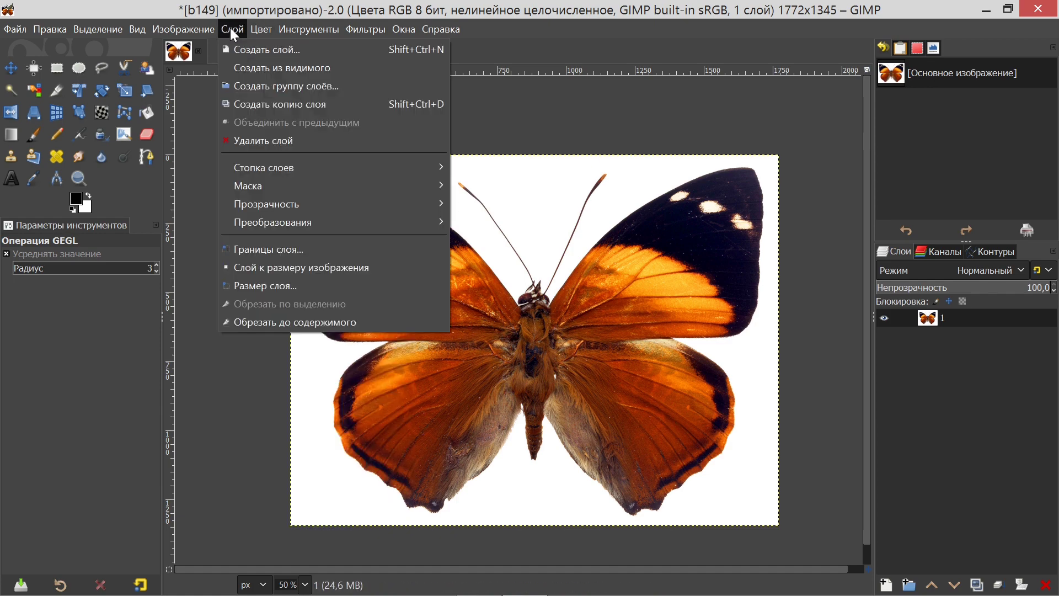
mouse_move(266, 204)
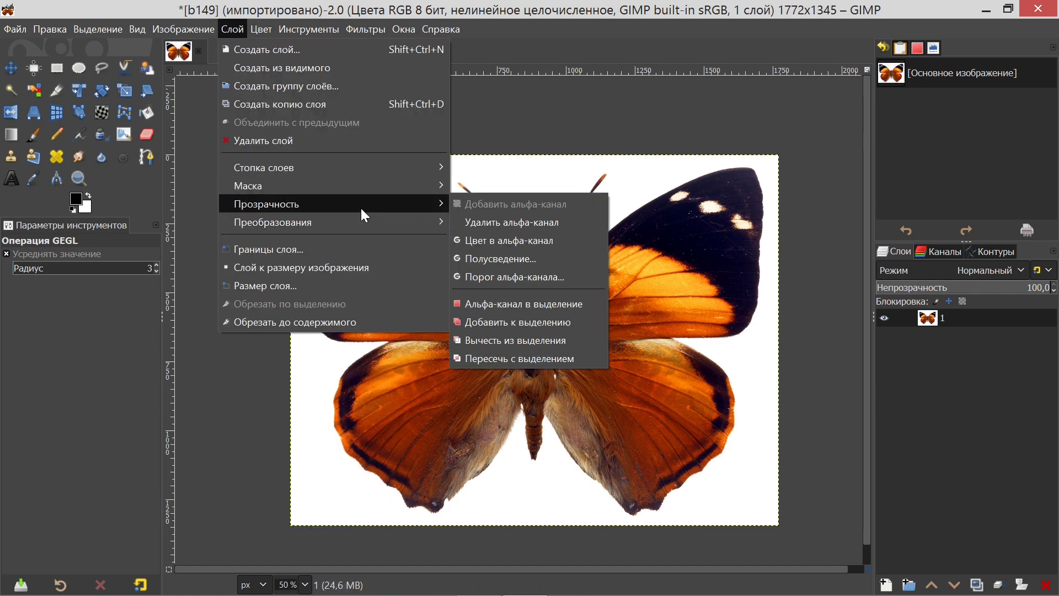
left_click(534, 240)
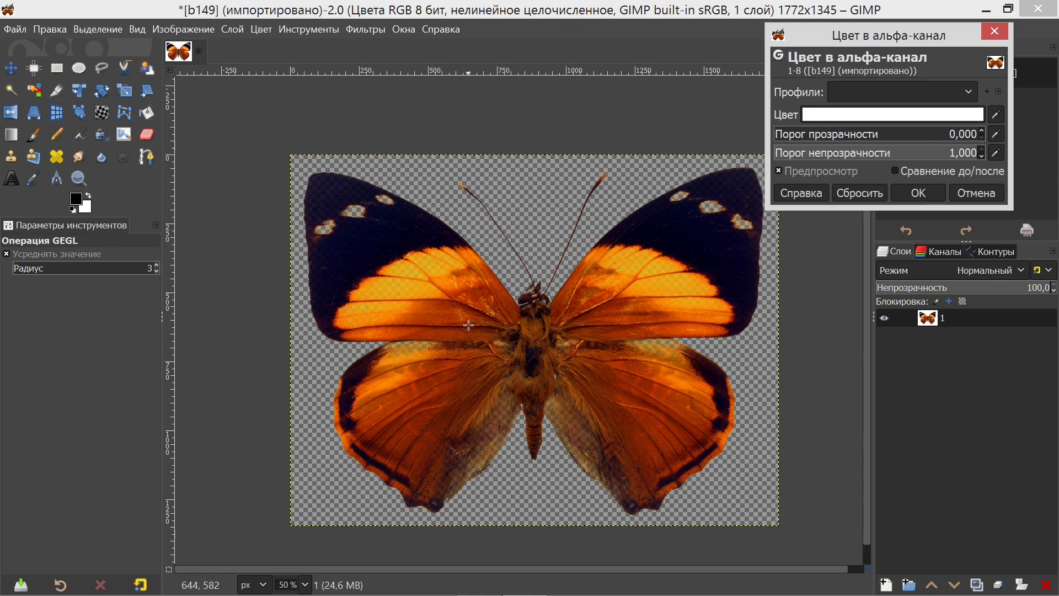
Set Color to Alpha transparency threshold to 0.038 and opacity threshold to 0
scroll(440, 375, "up", 2, "ctrl")
scroll(429, 334, "down", 1, "ctrl")
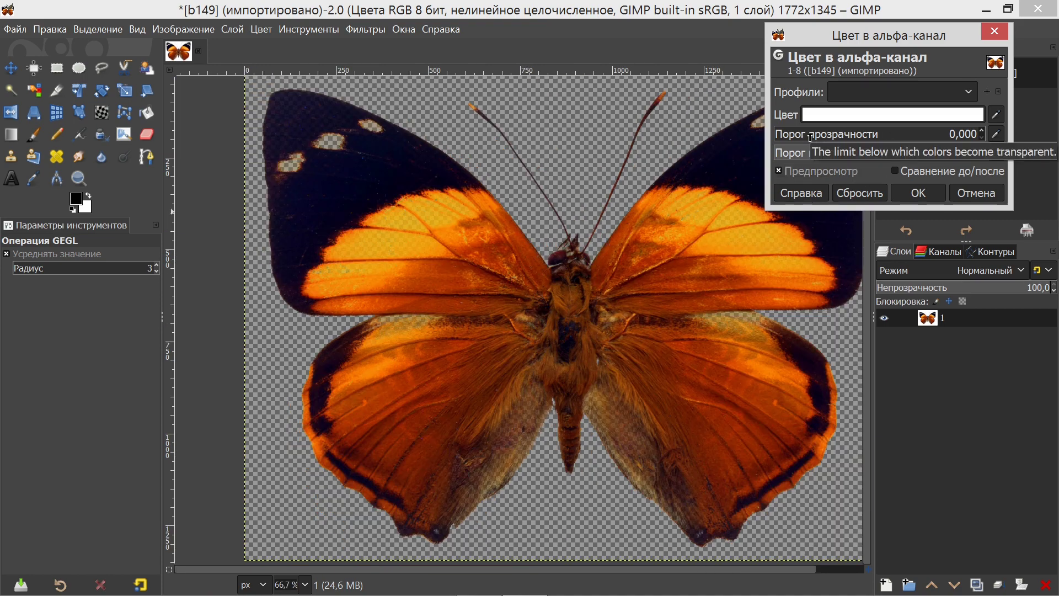
mouse_move(810, 137)
left_mouse_down()
mouse_move(985, 140)
mouse_move(789, 144)
left_mouse_up()
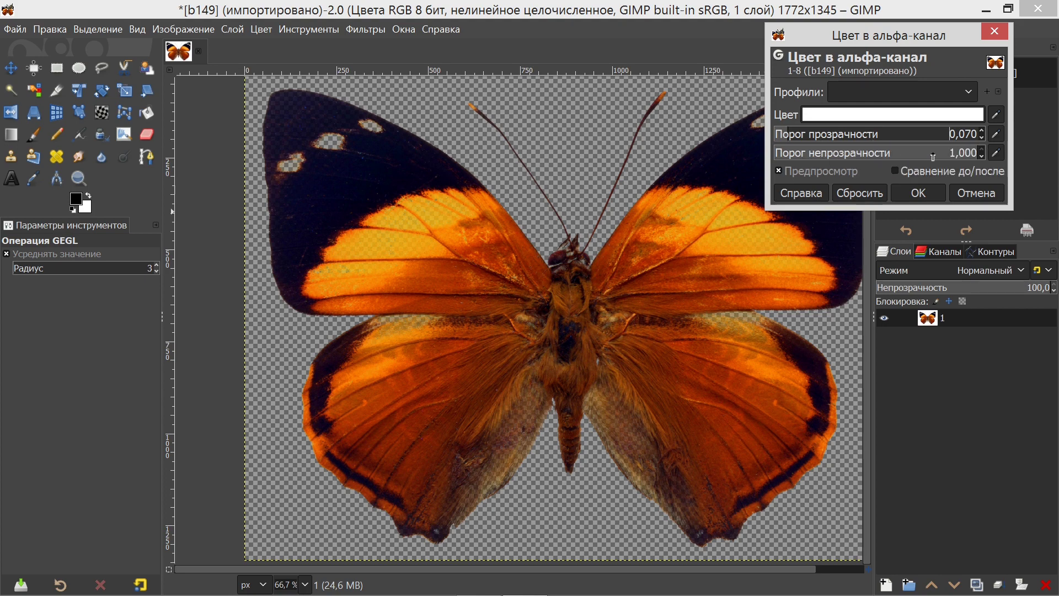
left_click_drag(933, 157, 778, 161)
mouse_move(770, 163)
left_mouse_down()
mouse_move(758, 167)
mouse_move(764, 143)
left_mouse_up()
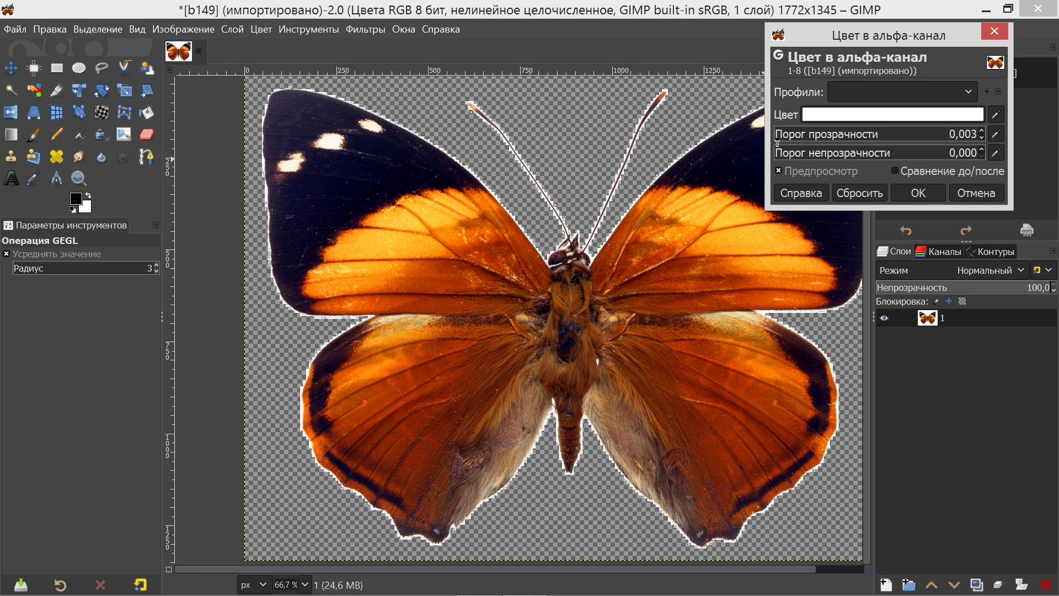
left_click_drag(777, 143, 781, 145)
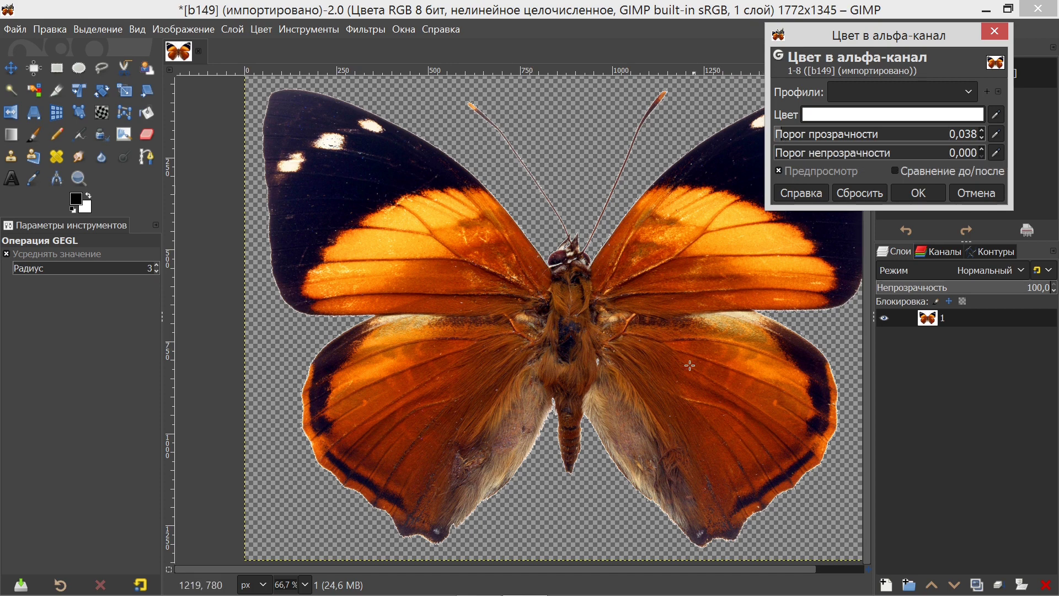
left_click(919, 193)
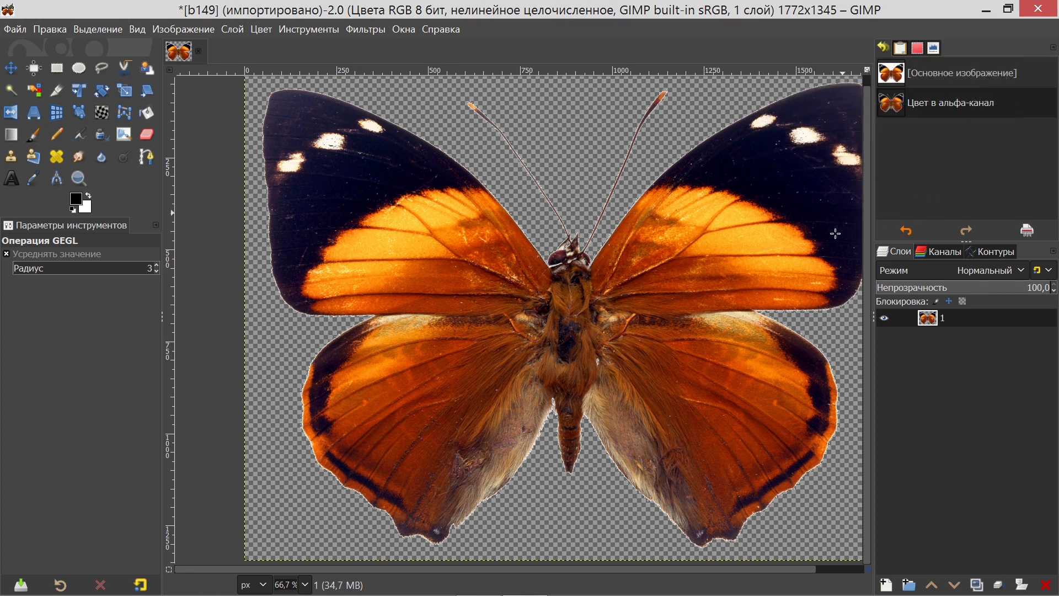